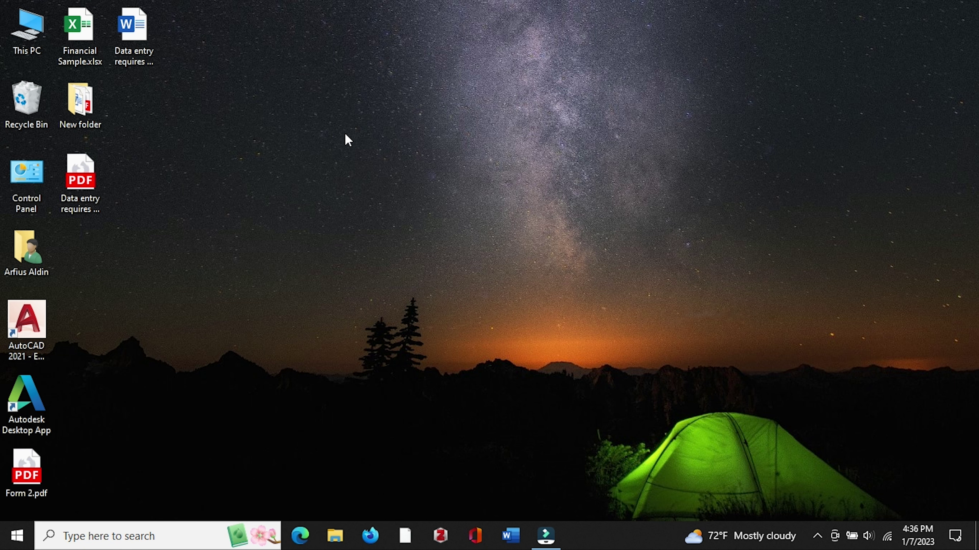
Launch Microsoft Word from the taskbar and start a blank document.
left_click(508, 537)
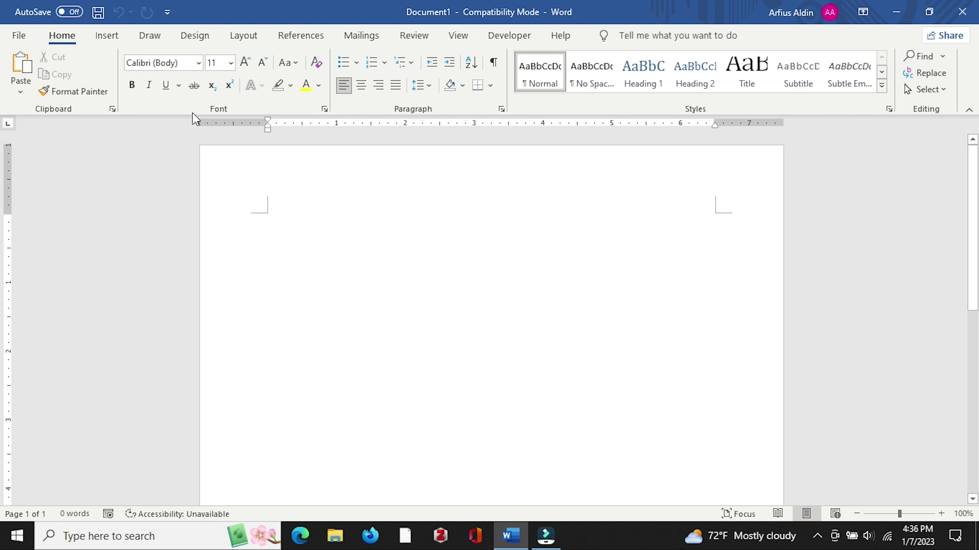
Insert a 5-column by 4-row table at the top of the page.
left_click(107, 36)
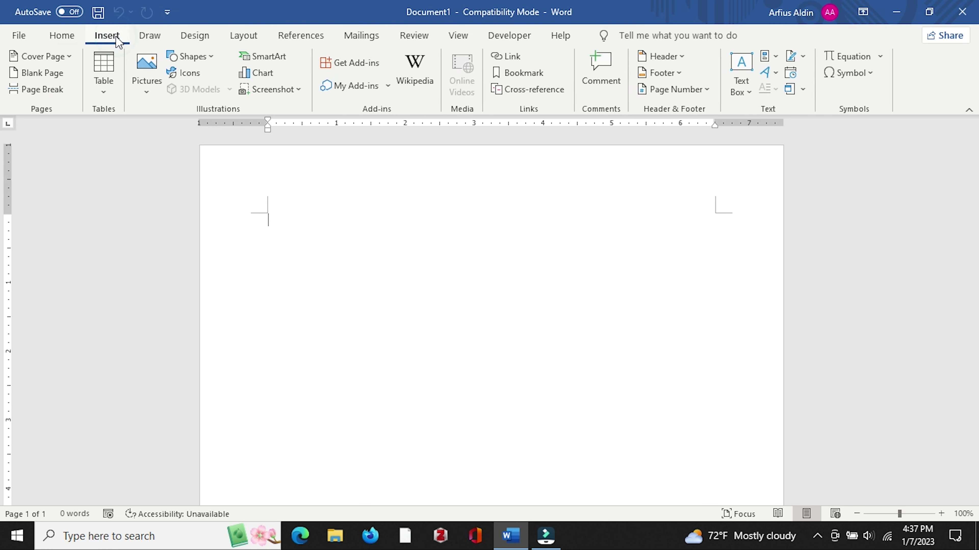
left_click(107, 89)
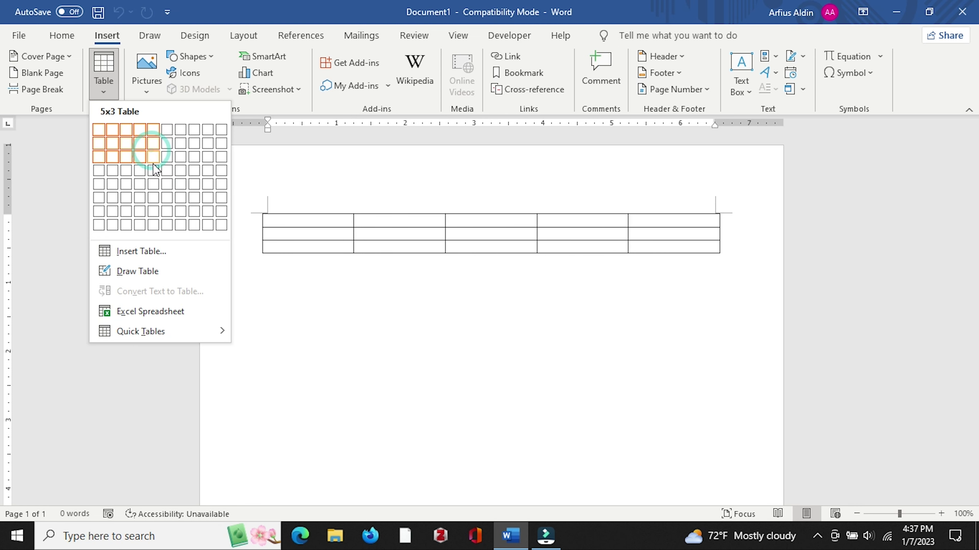
left_click(152, 172)
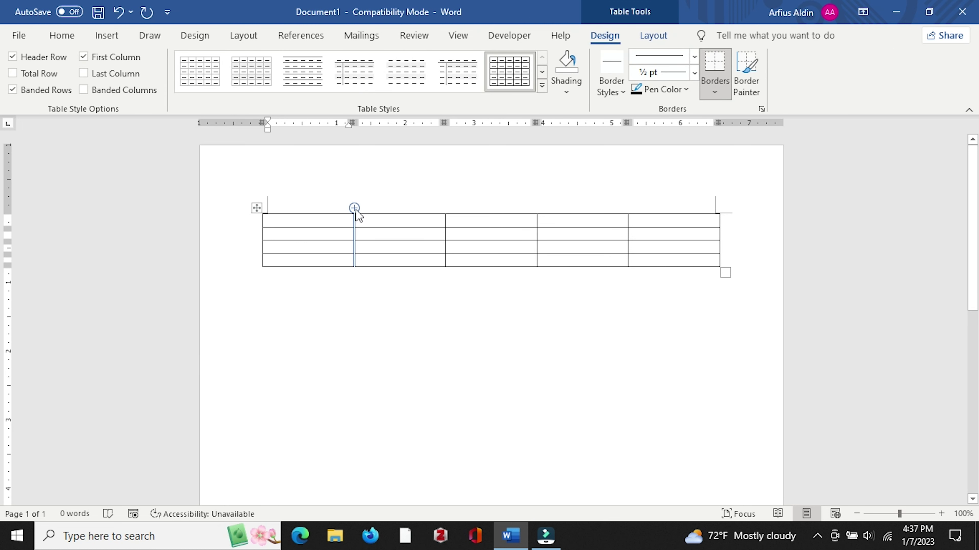
left_click(328, 220)
mouse_move(331, 220)
left_mouse_down()
mouse_move(413, 228)
mouse_move(331, 219)
left_mouse_up()
left_click(417, 222)
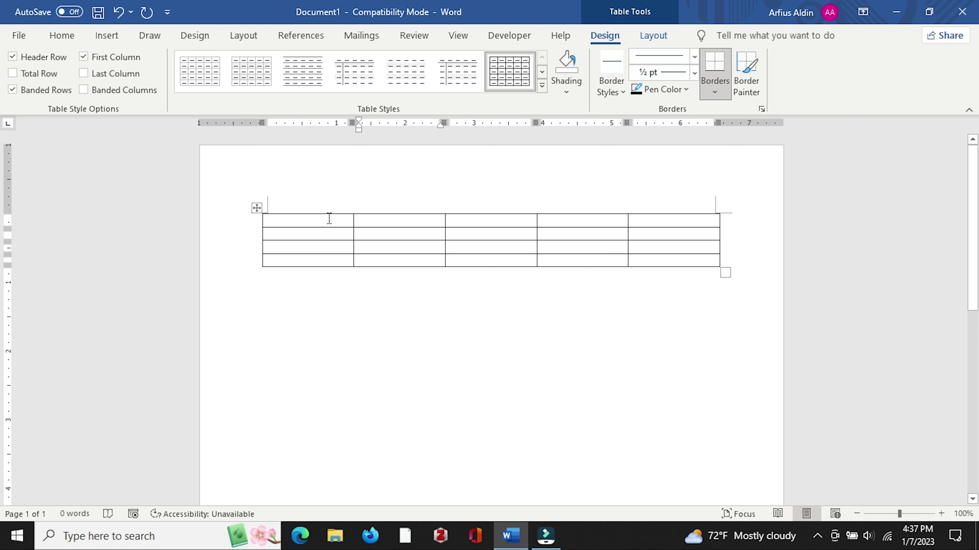
left_click(312, 219)
left_click(388, 228)
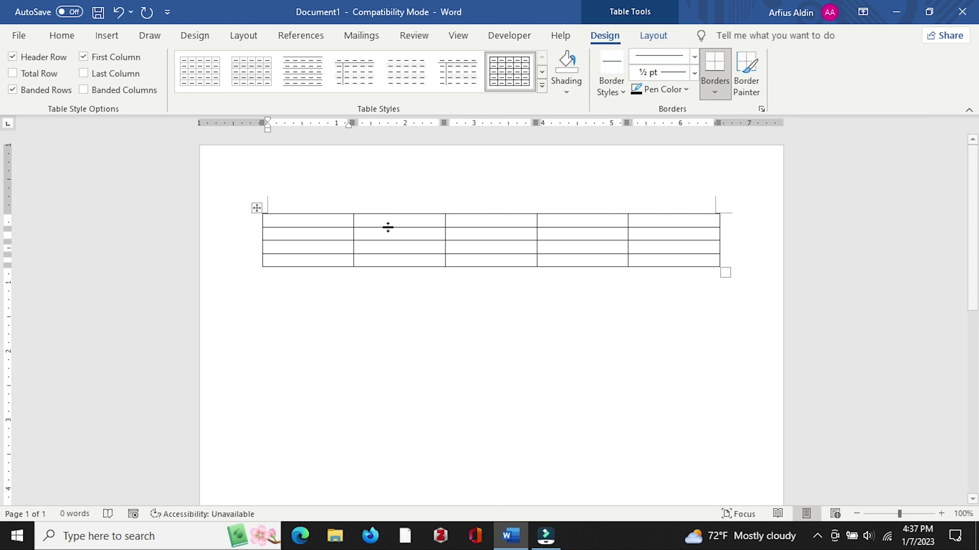
left_click_drag(388, 228, 388, 262)
left_click(330, 231)
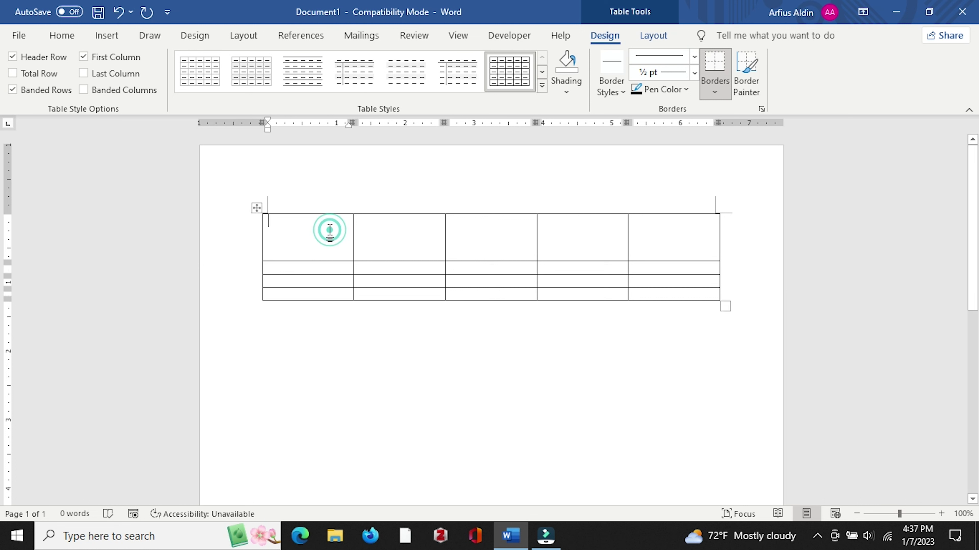
left_click(330, 232)
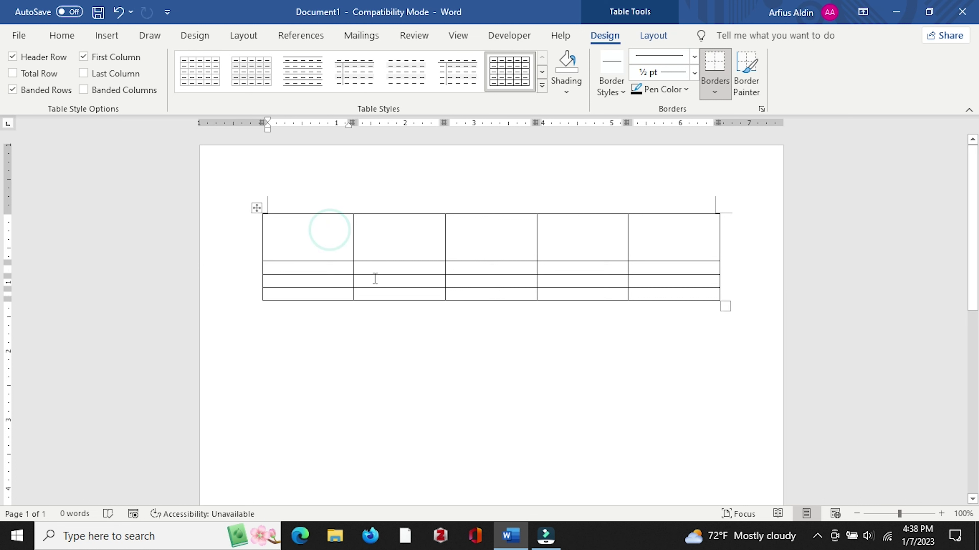
left_click_drag(376, 274, 382, 360)
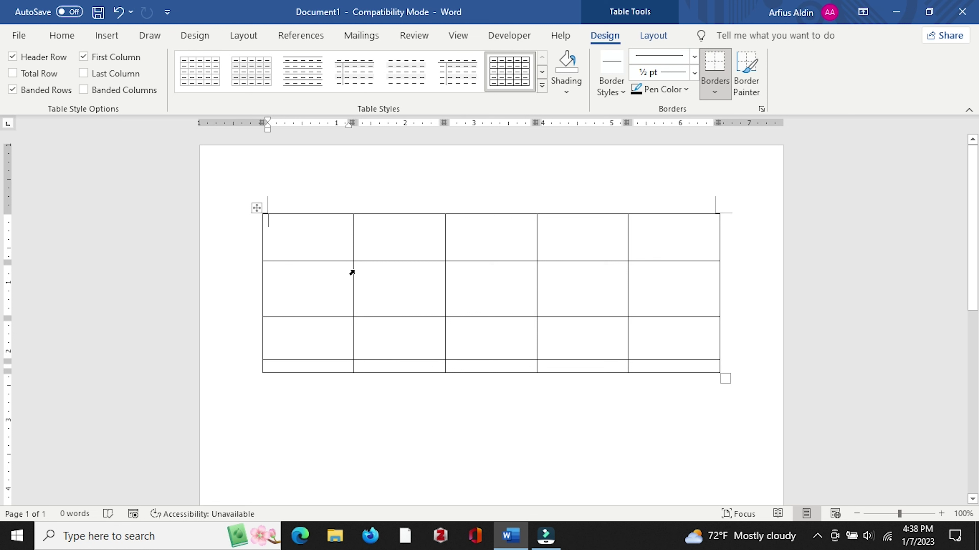
mouse_move(352, 270)
left_mouse_down()
mouse_move(301, 269)
mouse_move(392, 273)
left_mouse_up()
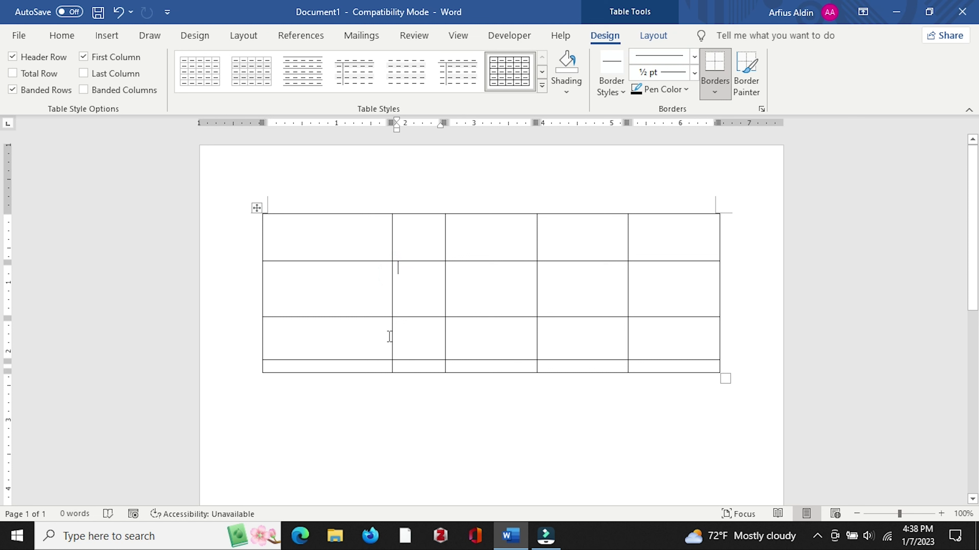
left_click_drag(390, 301, 354, 299)
left_click(371, 301)
left_click_drag(370, 373, 368, 416)
left_click(381, 394)
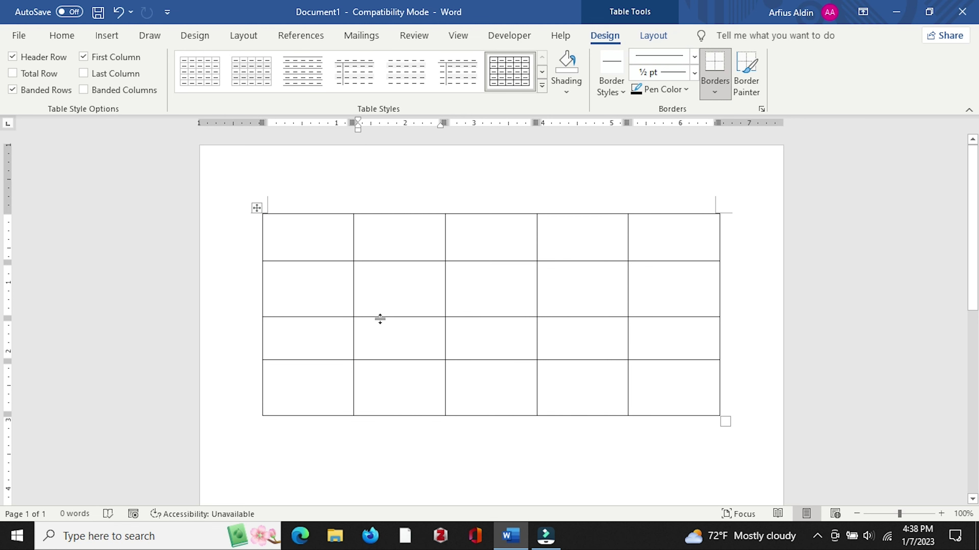
left_click_drag(380, 317, 380, 330)
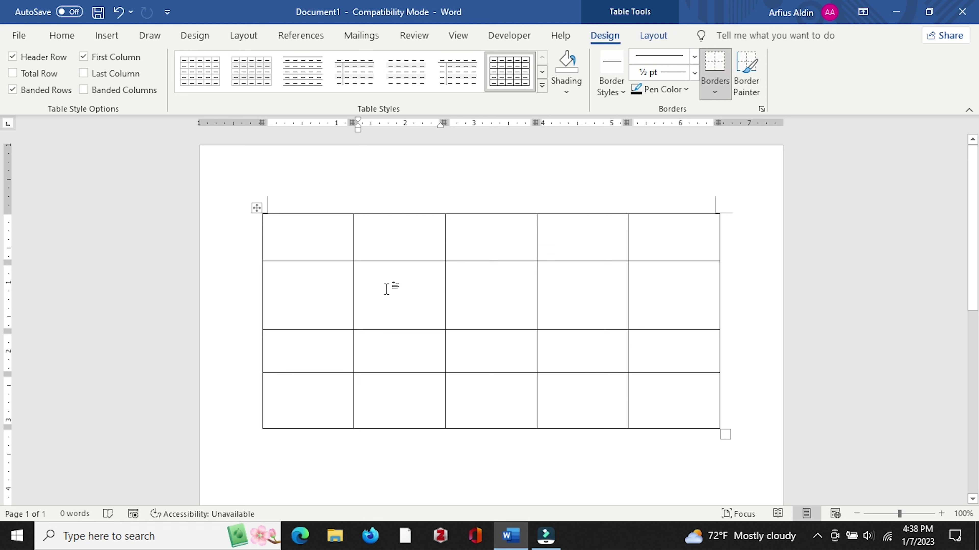
key("ctrl+z")
key("ctrl+z")
key("ctrl+z")
key("ctrl+z")
key("ctrl+z")
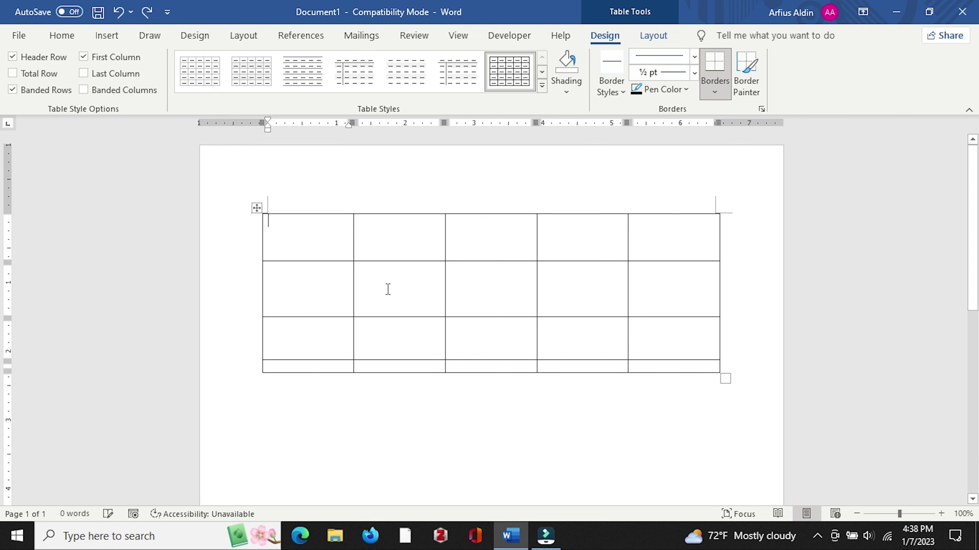
key("ctrl+z")
key("ctrl+z")
key("ctrl+z")
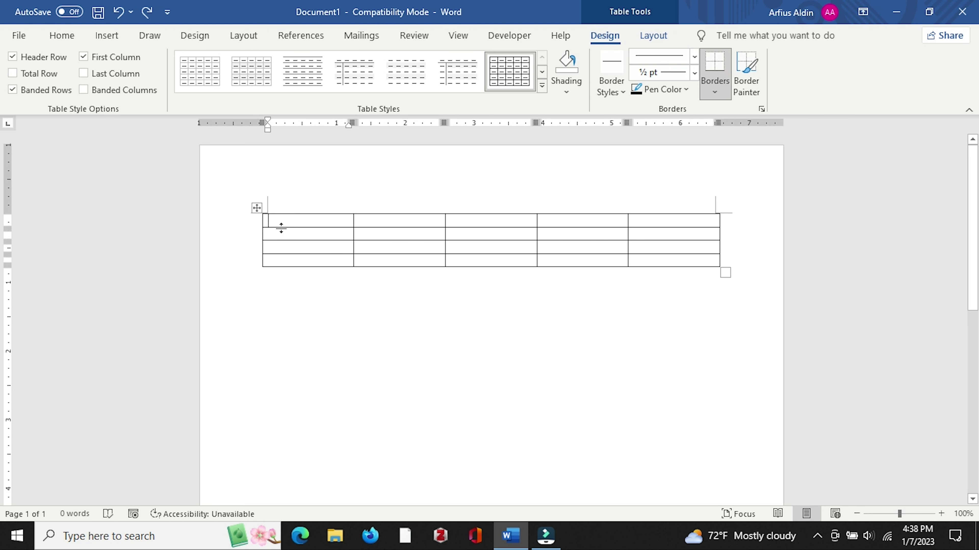
Select the entire table and set its font size to 20.
left_click_drag(288, 225, 648, 263)
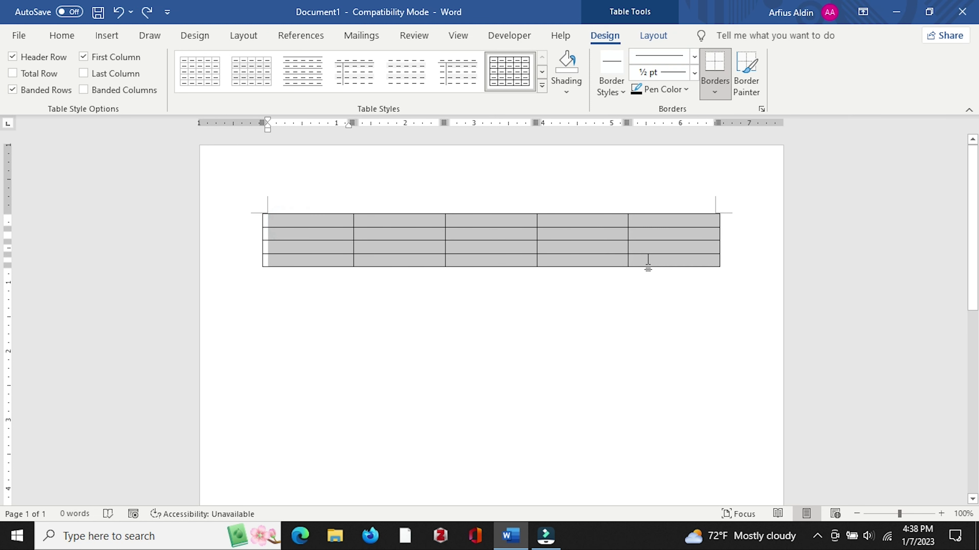
left_click_drag(647, 266, 666, 277)
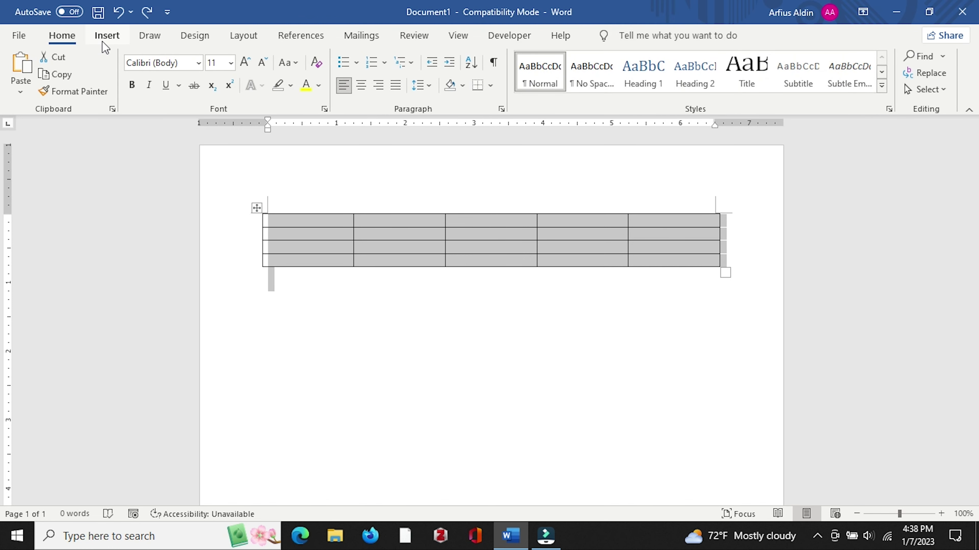
left_click(231, 63)
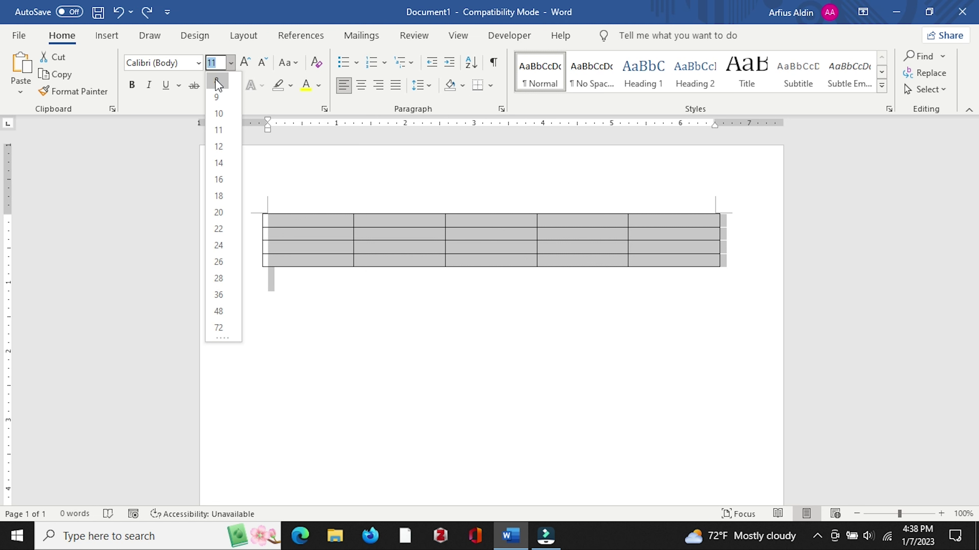
type("20")
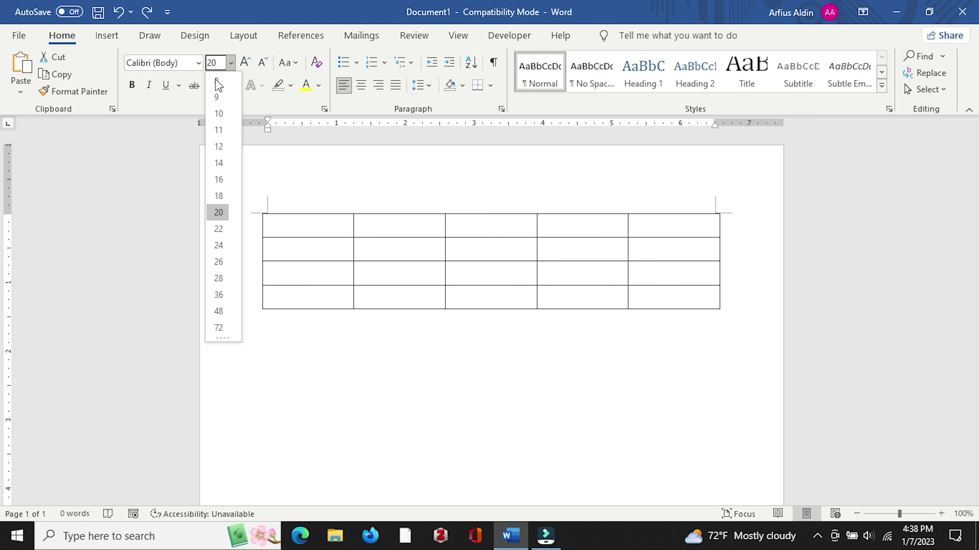
key("Return")
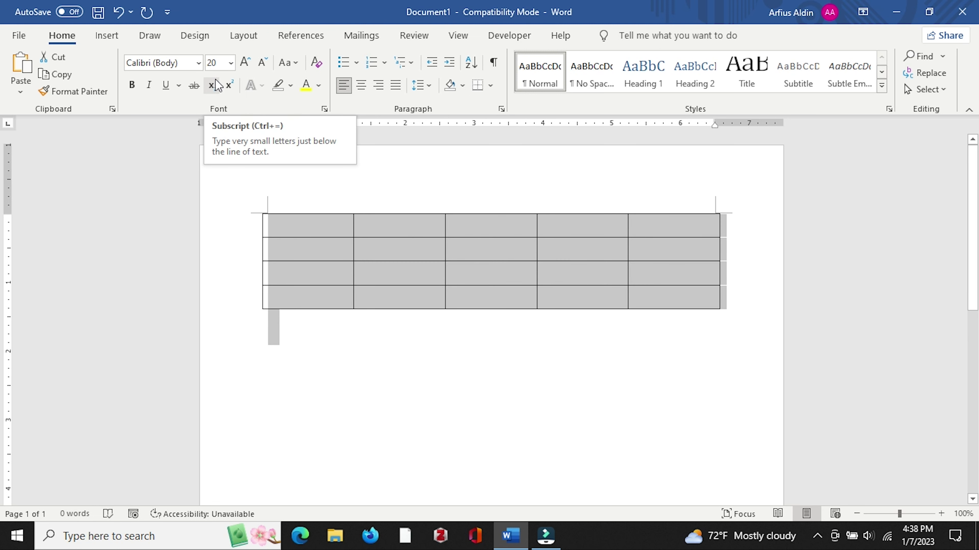
left_click(328, 228)
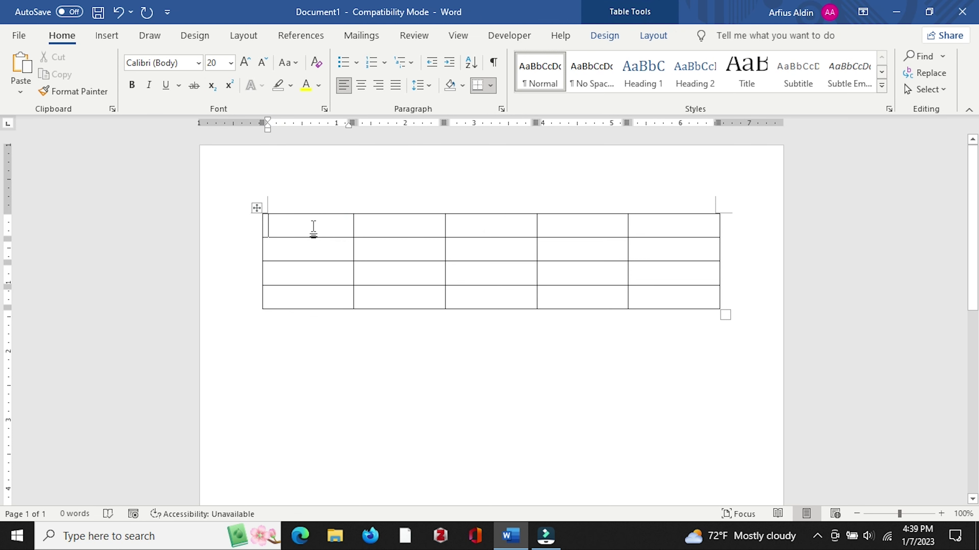
left_click_drag(313, 228, 642, 311)
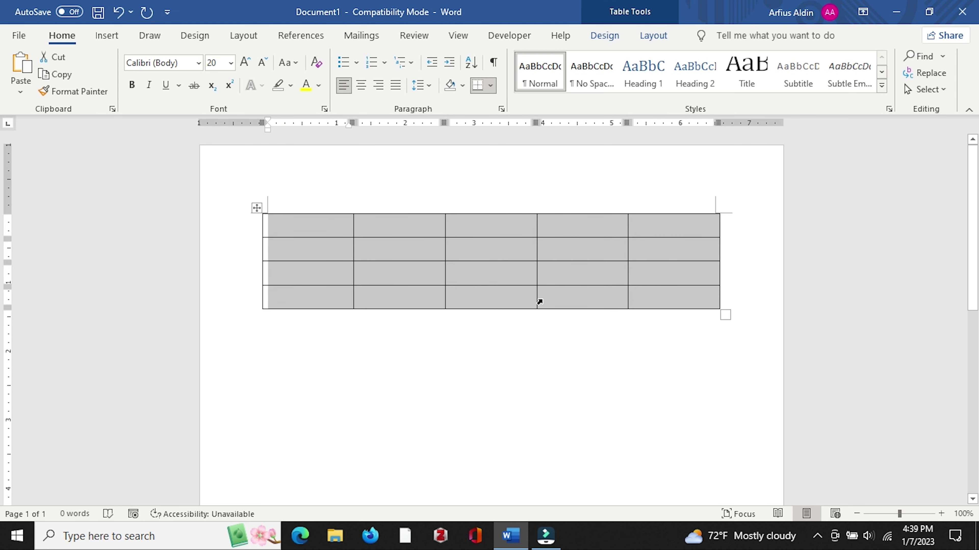
Place the cursor in the table's top row and turn on the Layout Eraser.
left_click(539, 302)
left_click(313, 228)
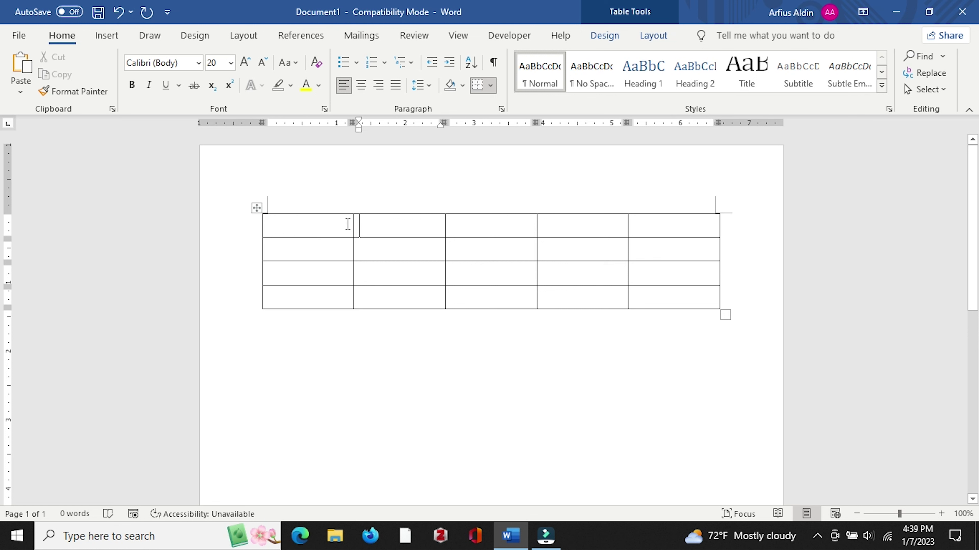
left_click(331, 222)
left_click(370, 223)
left_click(466, 223)
left_click(400, 222)
left_click(651, 37)
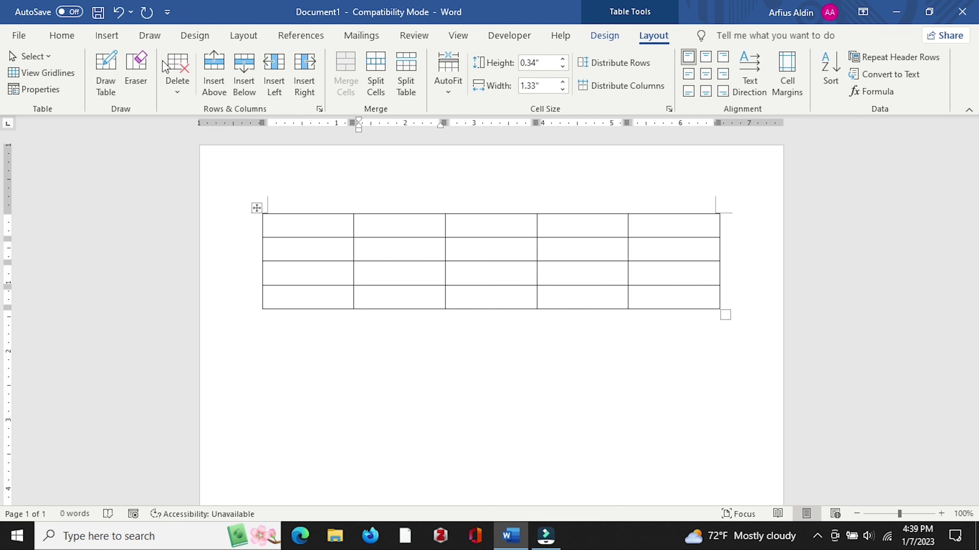
left_click(132, 67)
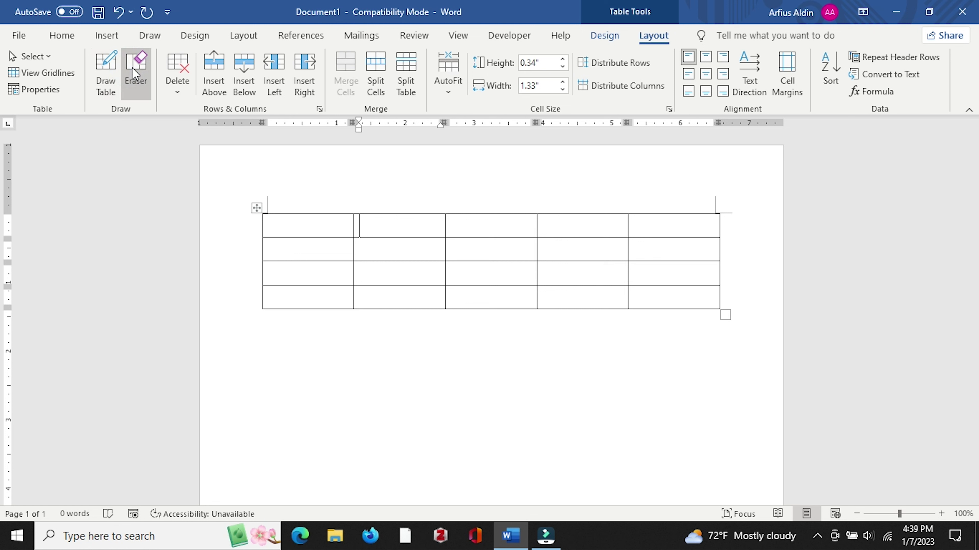
left_click(135, 69)
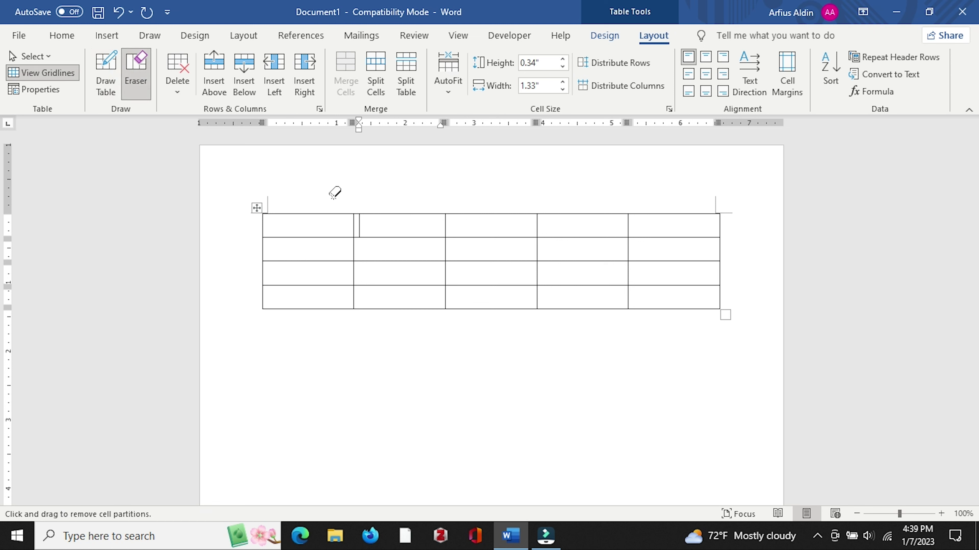
Erase a partition in the top row, then undo the removal.
left_click(354, 229)
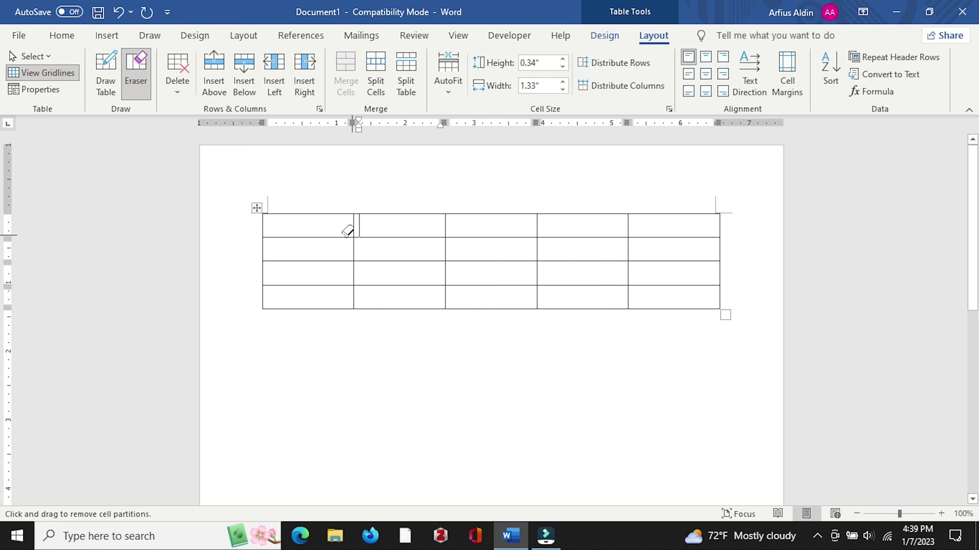
key("ctrl+z")
key("ctrl+y")
key("ctrl+z")
key("ctrl+y")
key("ctrl+z")
Erase the borders between rows 1 and 2 in columns 2, 3 and 4.
left_click_drag(409, 234, 408, 236)
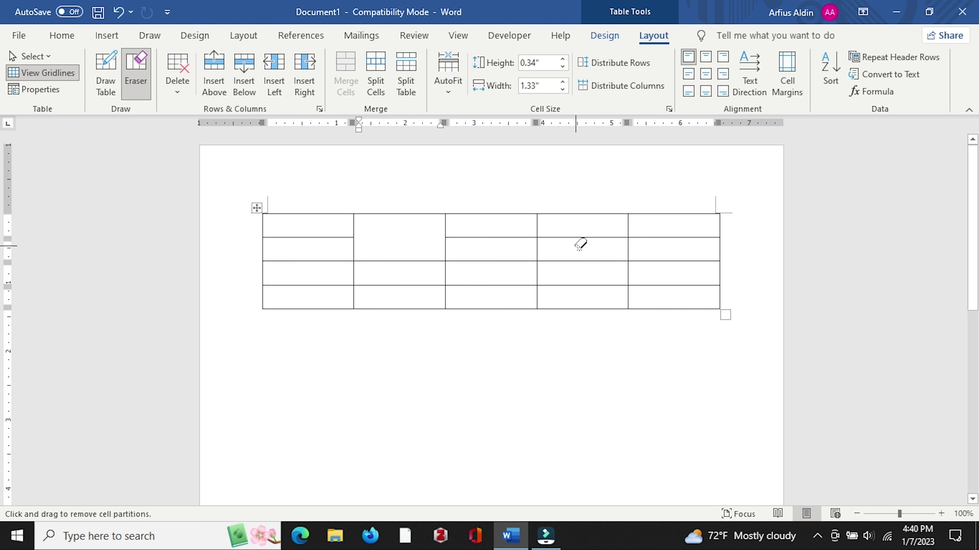
left_click_drag(577, 232, 574, 246)
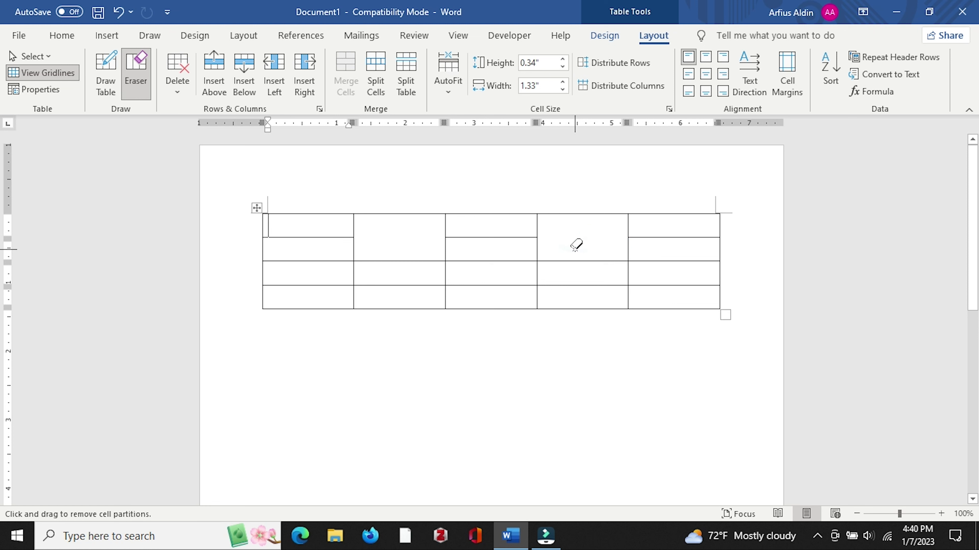
left_click_drag(516, 228, 514, 246)
left_click(417, 233)
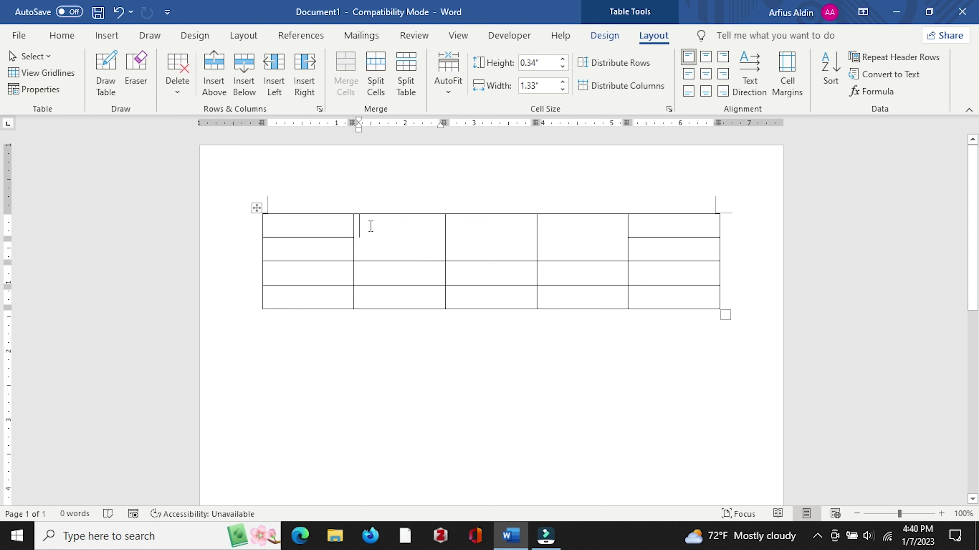
Try drawing a thick border over columns 2 and 3, then undo it.
left_click(106, 67)
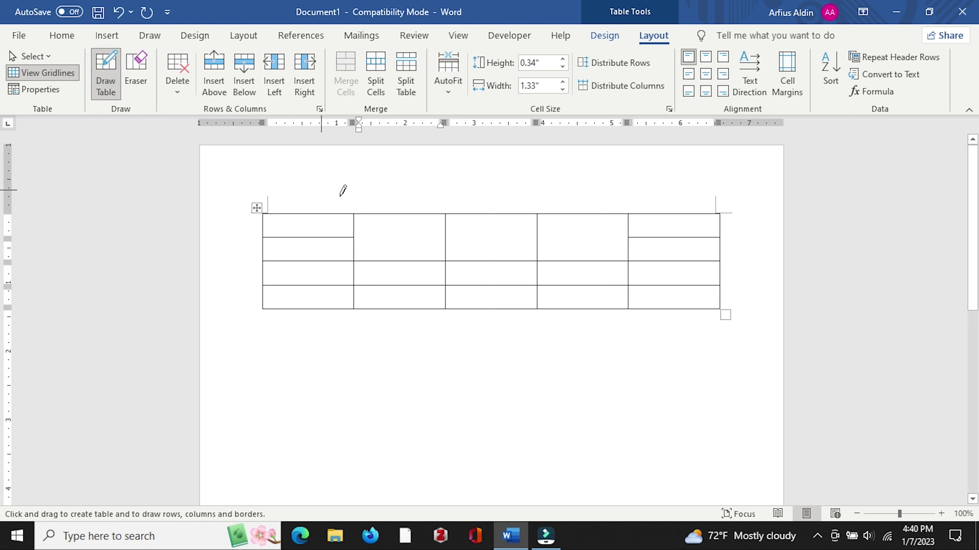
left_click_drag(359, 229, 356, 230)
left_click(357, 232)
left_click(448, 234)
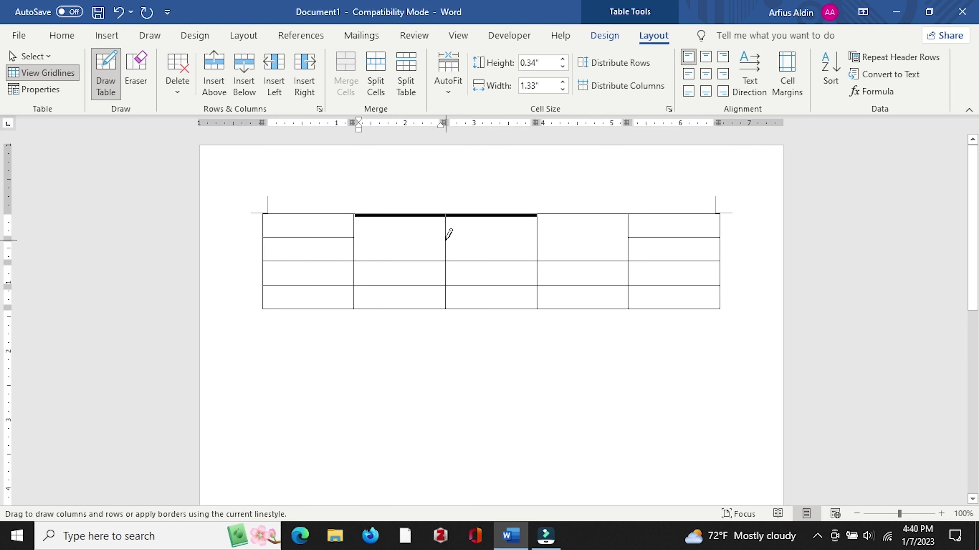
key("ctrl+z")
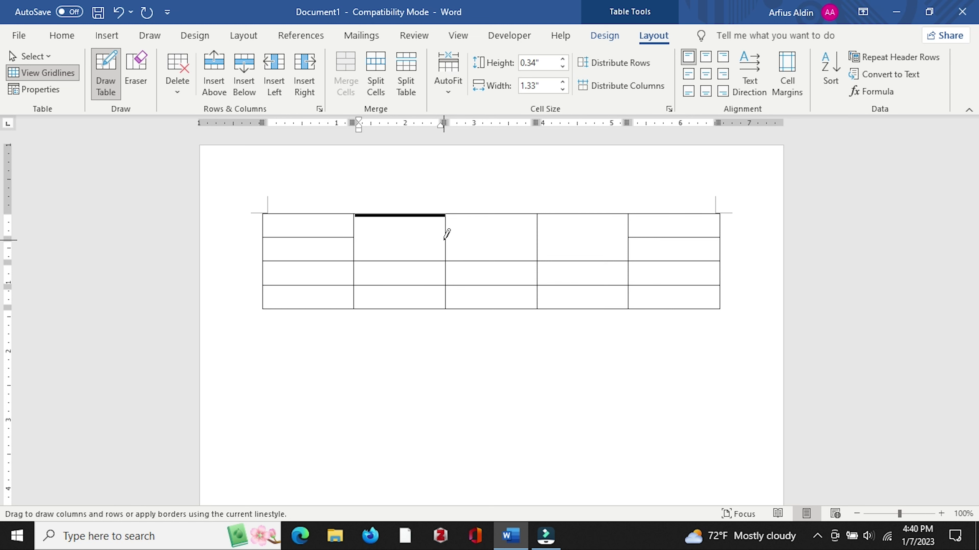
key("ctrl+z")
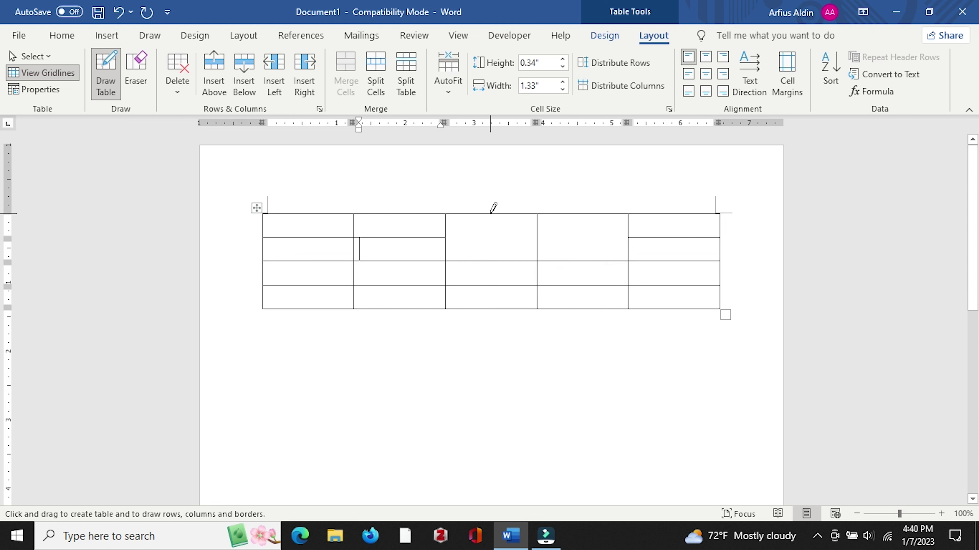
Draw a vertical line in column 3's tall cell, then erase it again.
left_click_drag(492, 213, 496, 253)
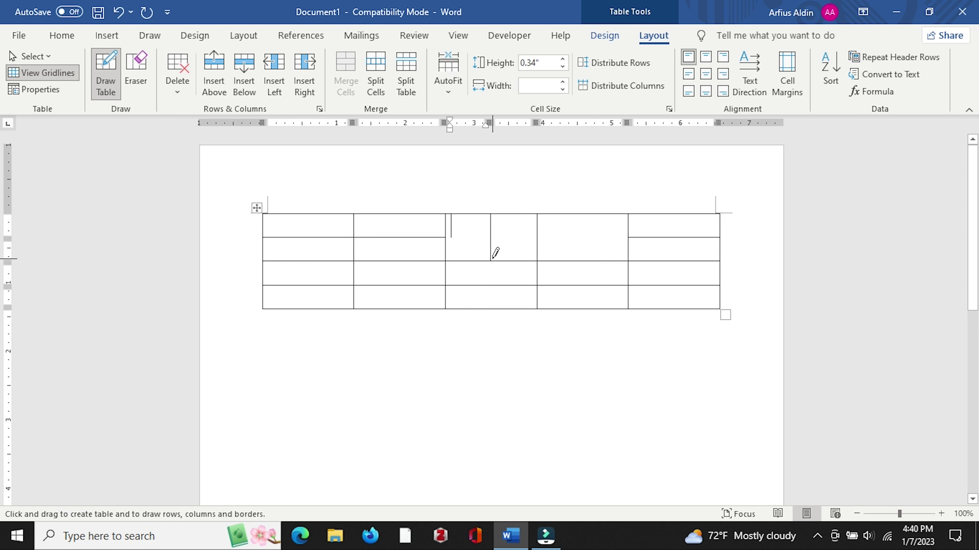
left_click(495, 236)
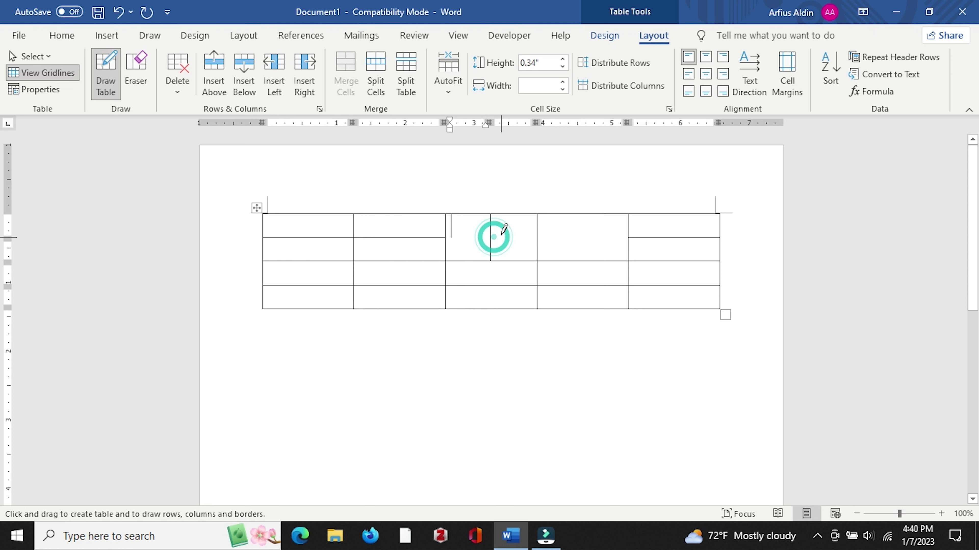
key("Escape")
left_click(500, 235)
left_click(482, 230)
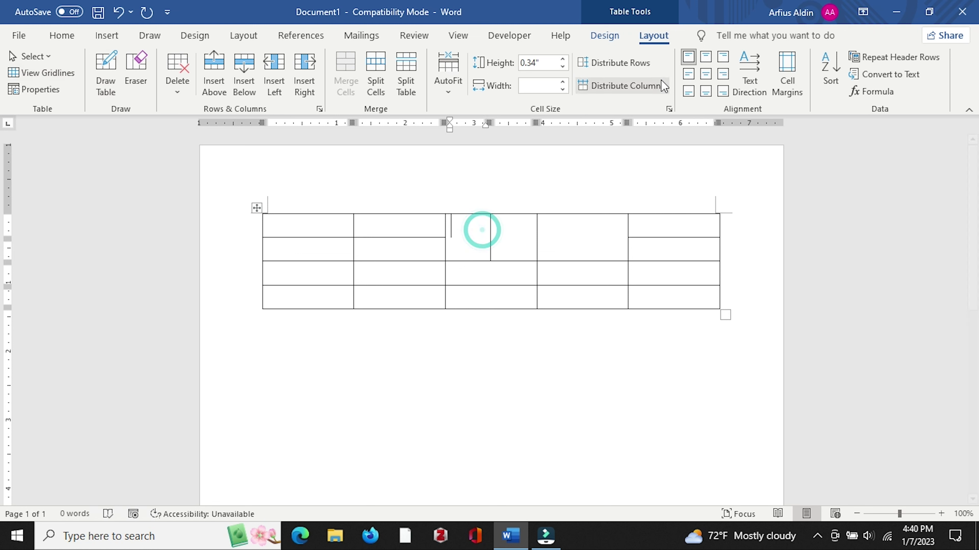
left_click(135, 73)
left_click_drag(508, 246, 469, 229)
left_click(470, 230)
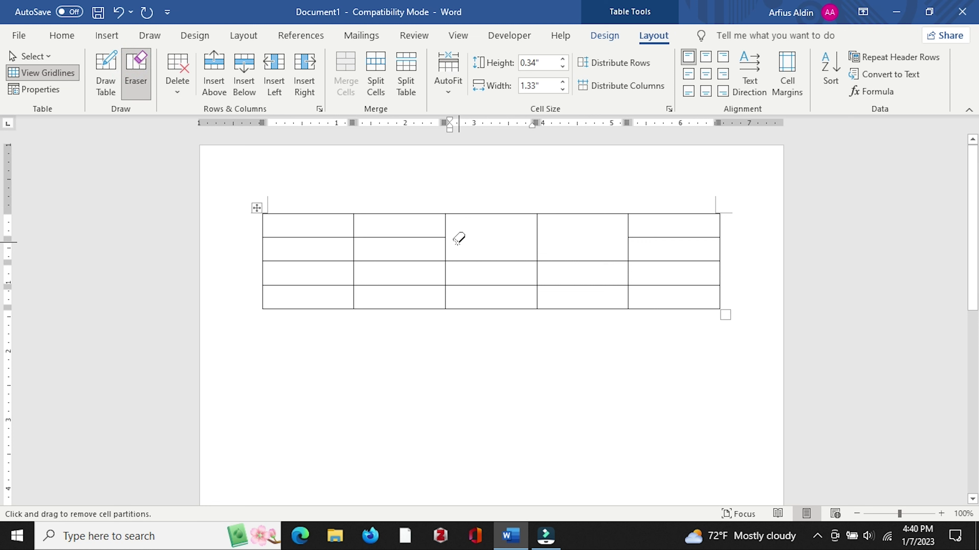
left_click(491, 252)
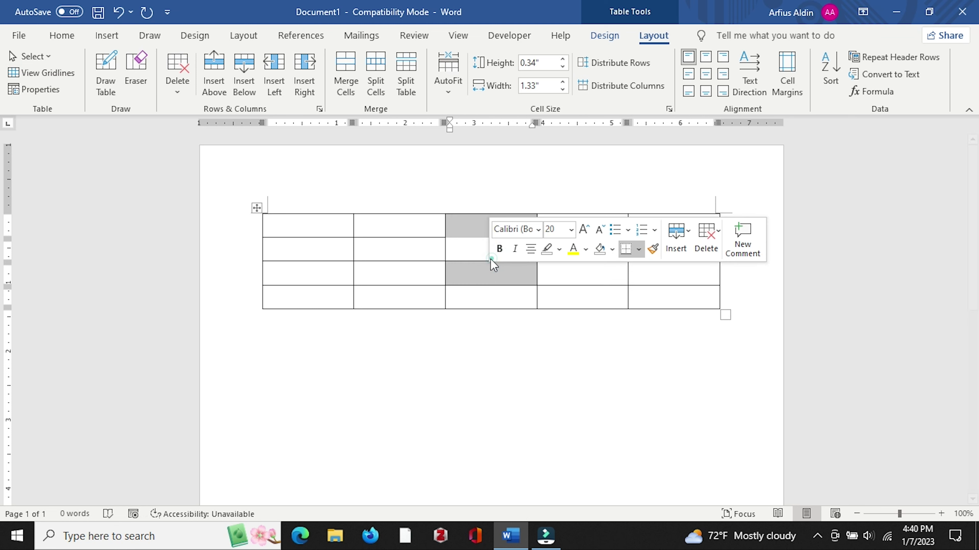
Resize the table: widen column 2 to 1.87", narrow column 3 to 0.79", top row 0.87".
left_click(487, 260)
left_click_drag(488, 262, 488, 286)
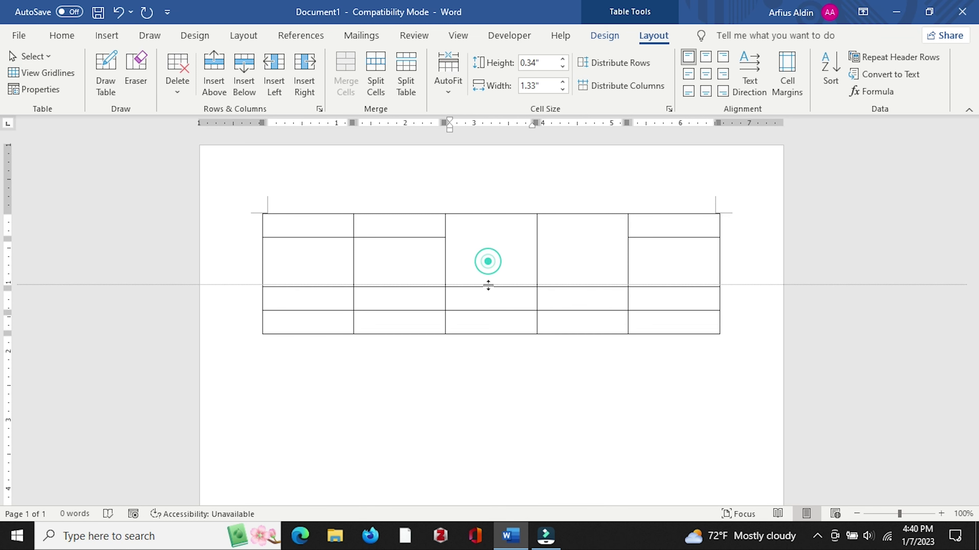
mouse_move(443, 254)
left_mouse_down()
mouse_move(483, 254)
mouse_move(432, 274)
left_mouse_up()
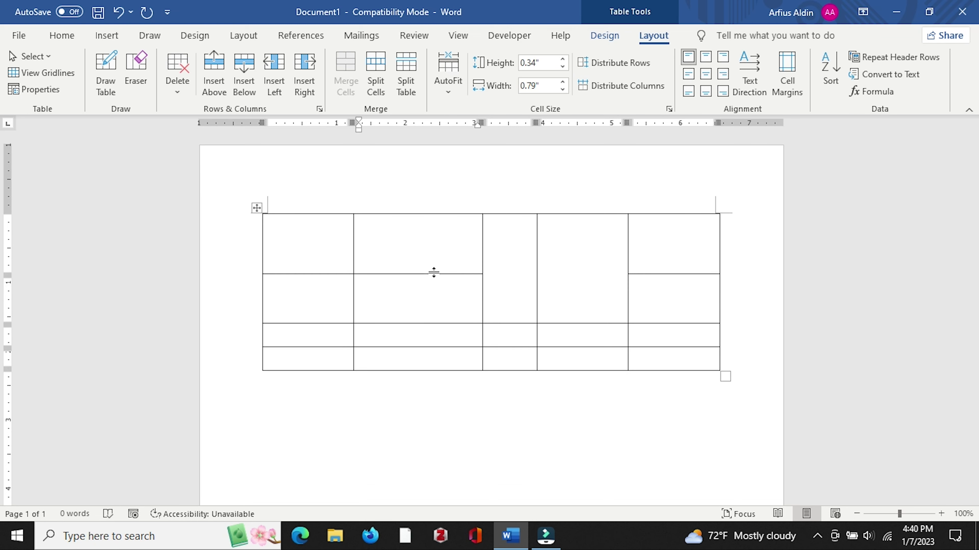
left_click_drag(414, 323, 415, 304)
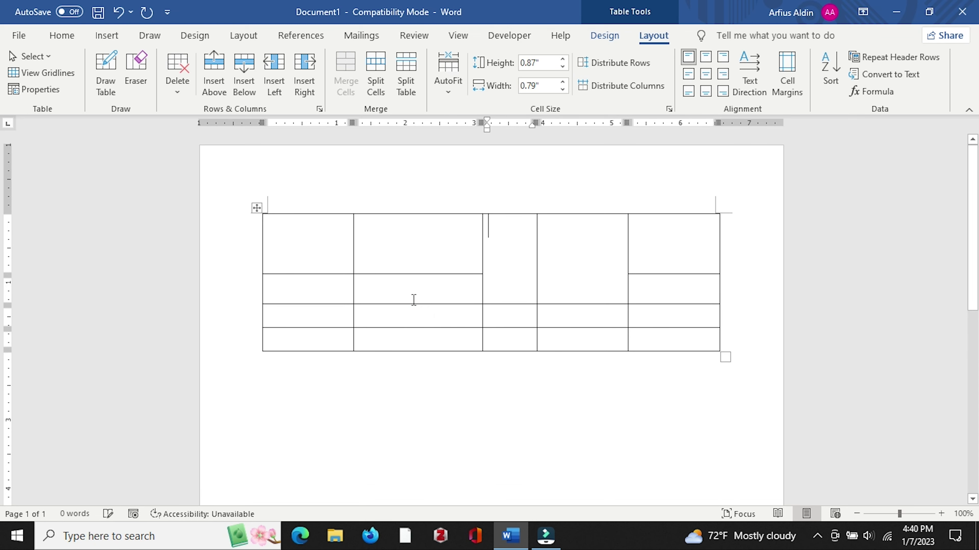
left_click(588, 271)
left_click(400, 237)
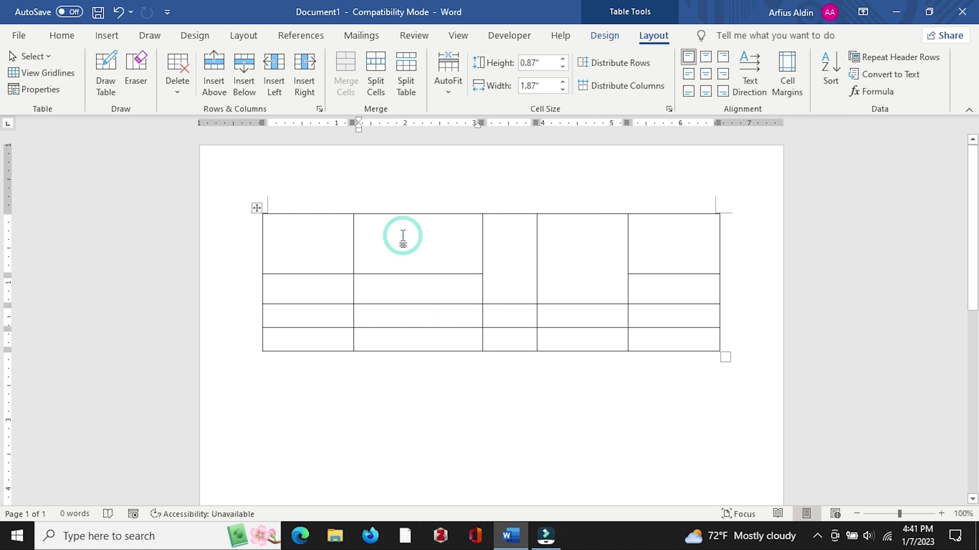
Type Atik main into the second column's top cell and select it.
type("atik m")
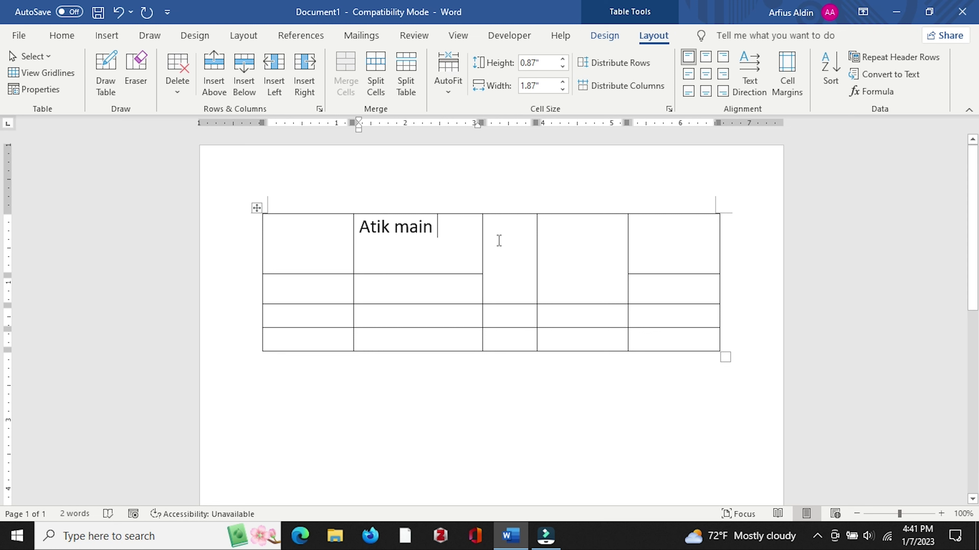
left_click_drag(462, 242, 335, 226)
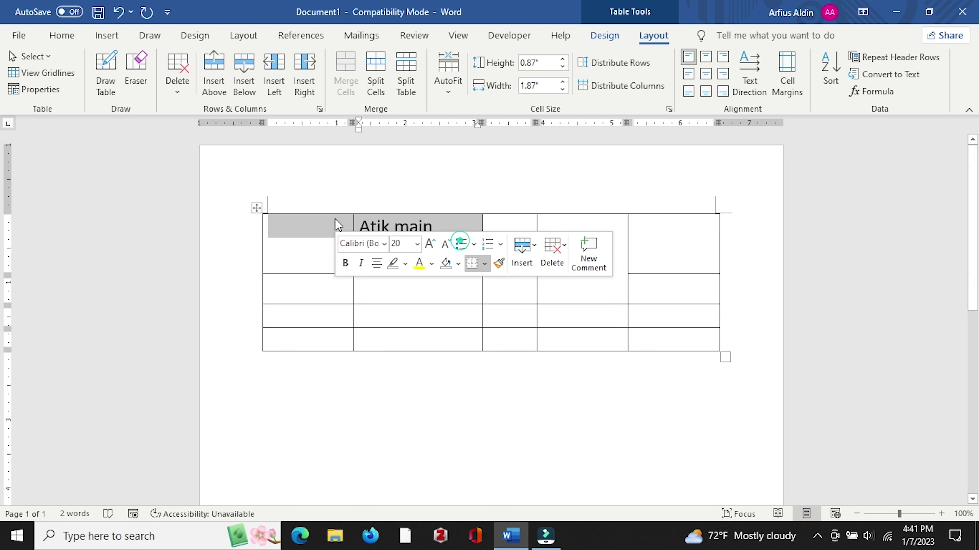
left_click(448, 230)
mouse_move(449, 229)
left_mouse_down()
mouse_move(363, 227)
mouse_move(362, 238)
left_mouse_up()
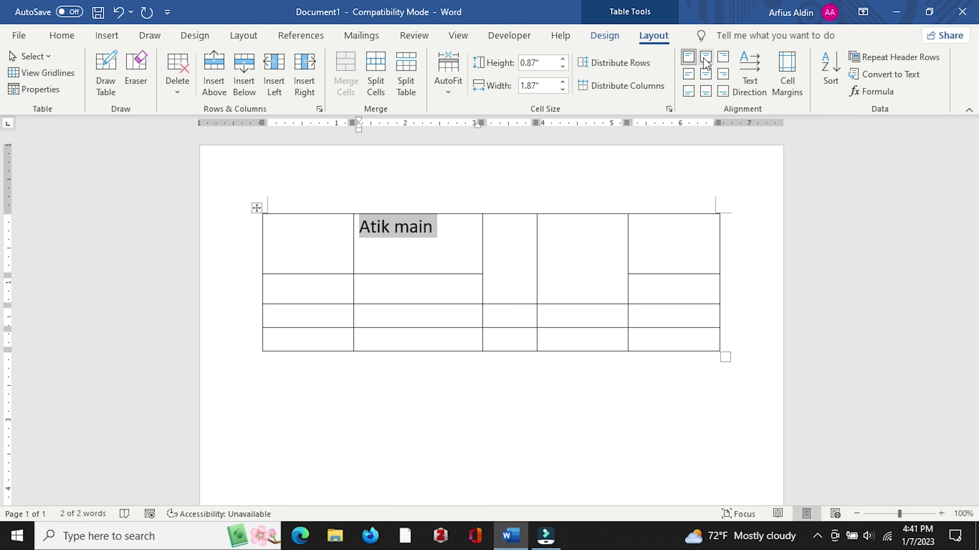
Try several cell alignments for Atik main: top center, center, and the right-side positions.
left_click(692, 62)
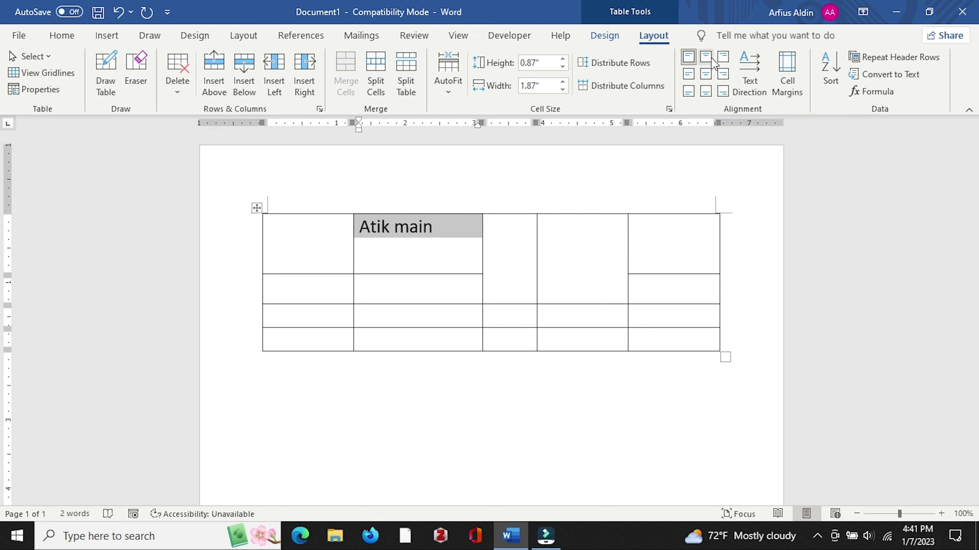
left_click(705, 65)
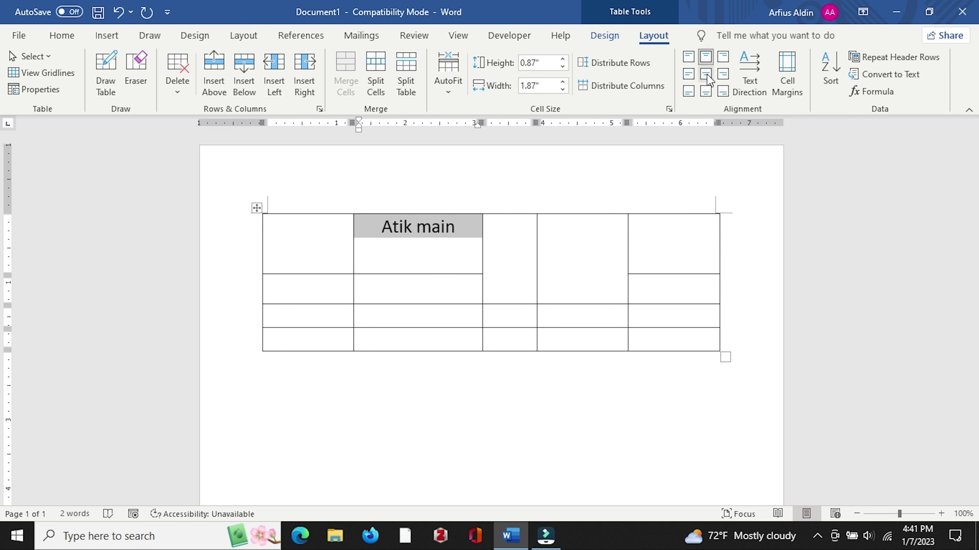
left_click(706, 74)
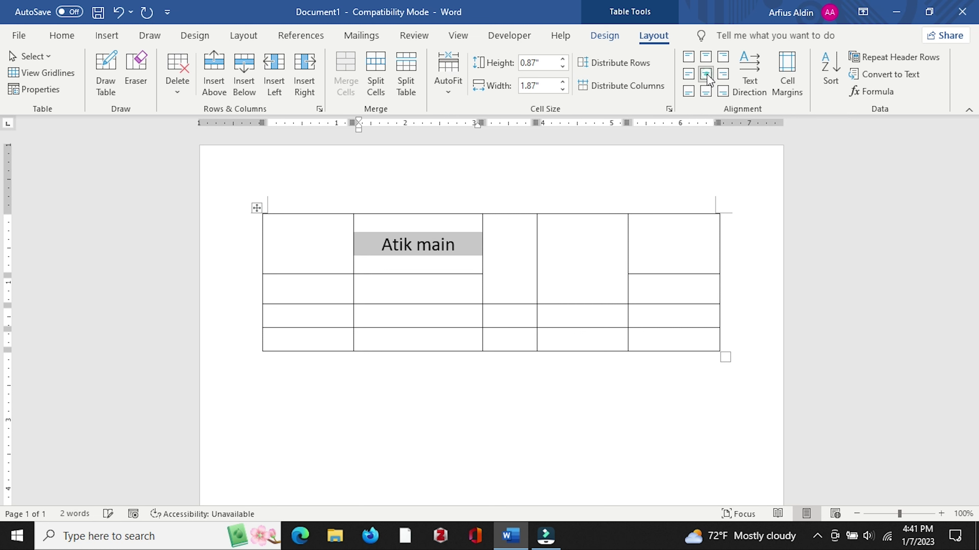
left_click(468, 232)
triple_click(468, 231)
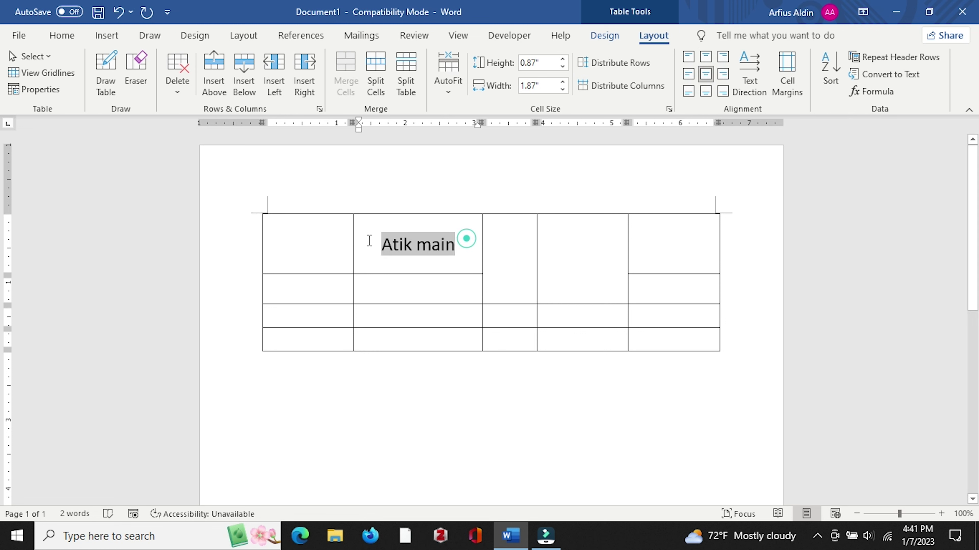
left_click(724, 85)
left_click(723, 74)
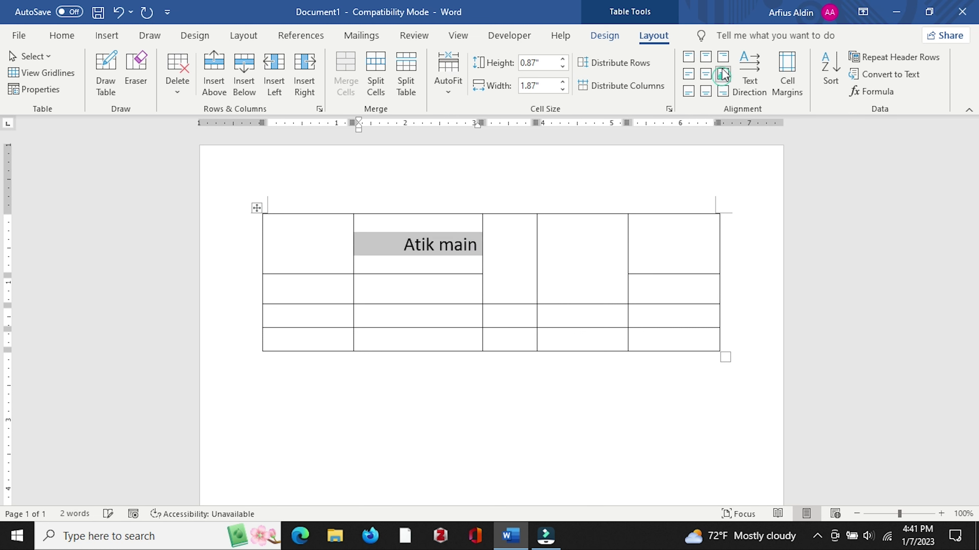
left_click(723, 56)
left_click(705, 74)
Align Atik main to the cell's bottom left and reselect its cell.
left_click(690, 91)
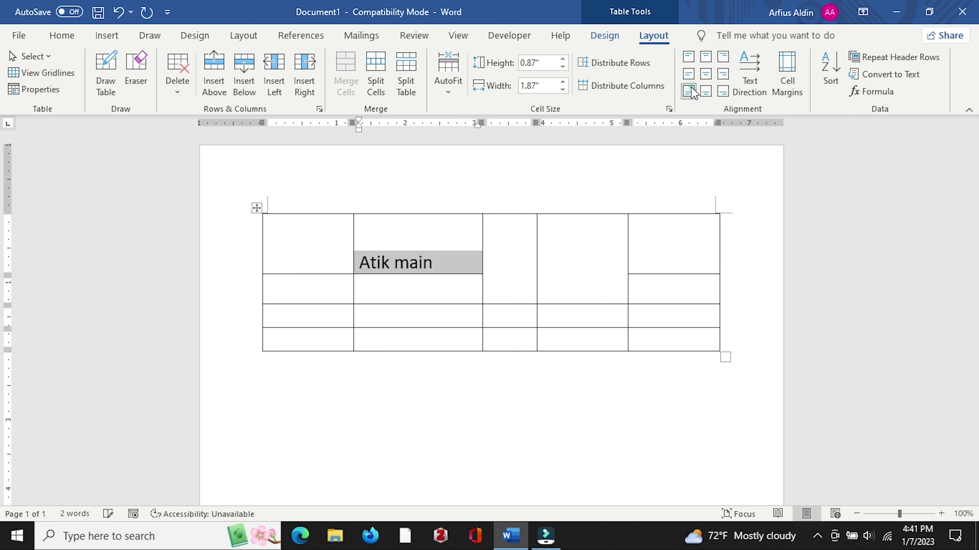
left_click(498, 245)
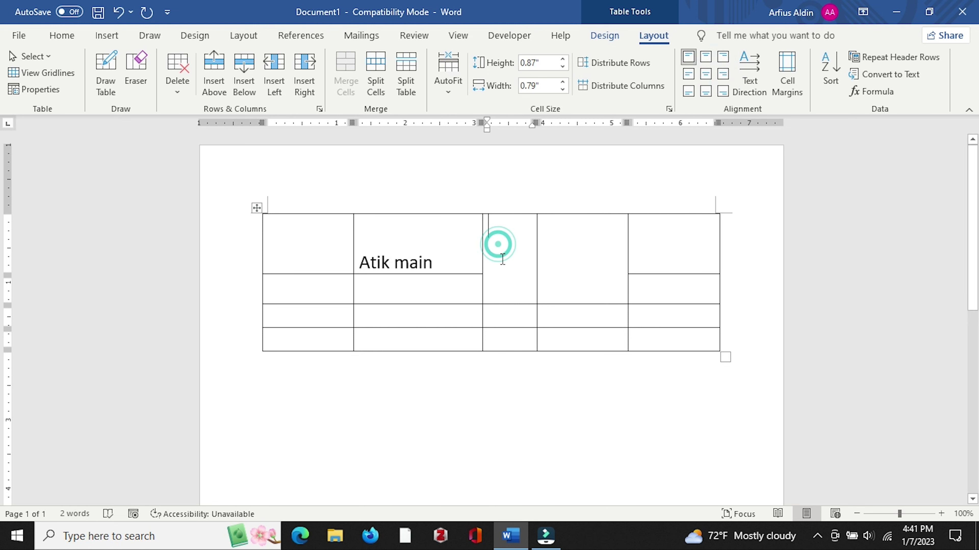
triple_click(448, 267)
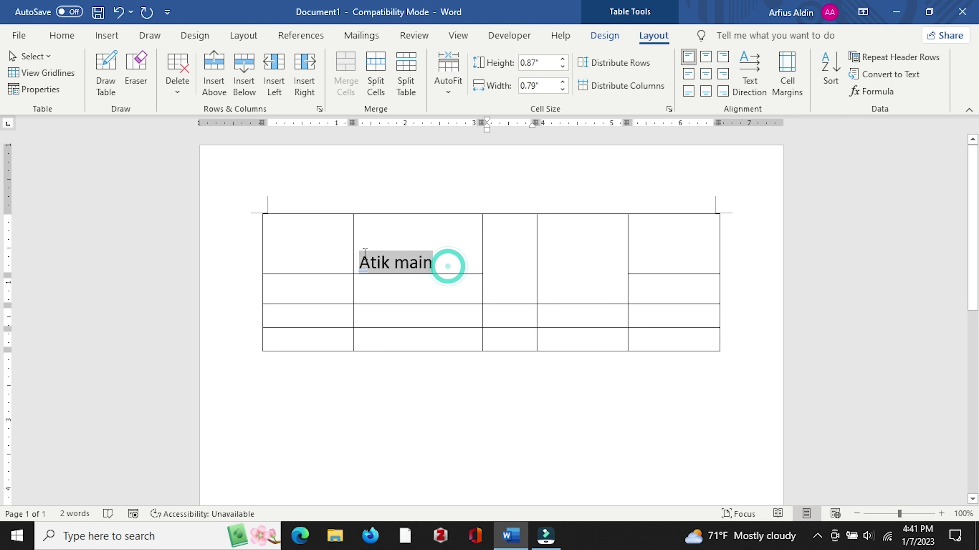
left_click(357, 235)
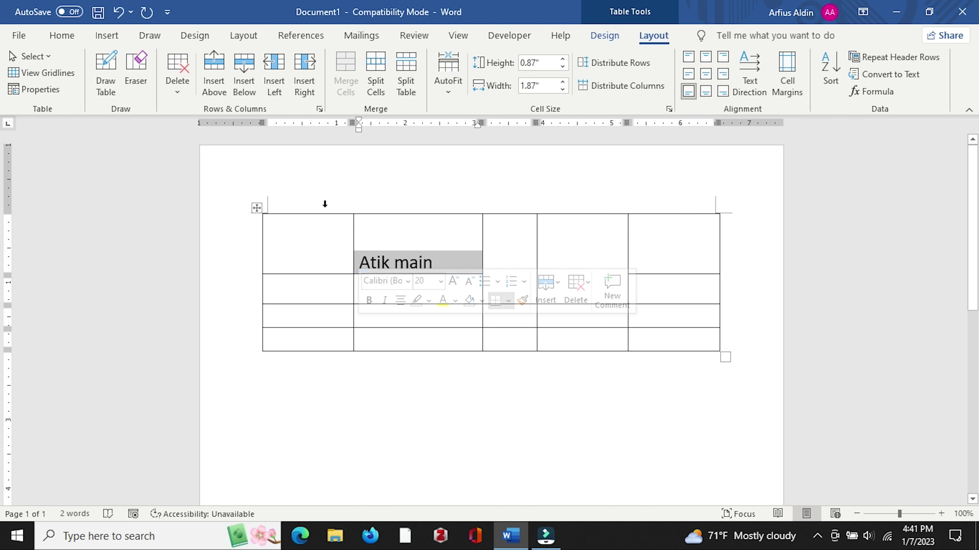
Color the Atik main text teal.
scroll(229, 87, "up", 2)
scroll(156, 75, "up", 5)
scroll(156, 75, "up", 4)
scroll(152, 48, "up", 2)
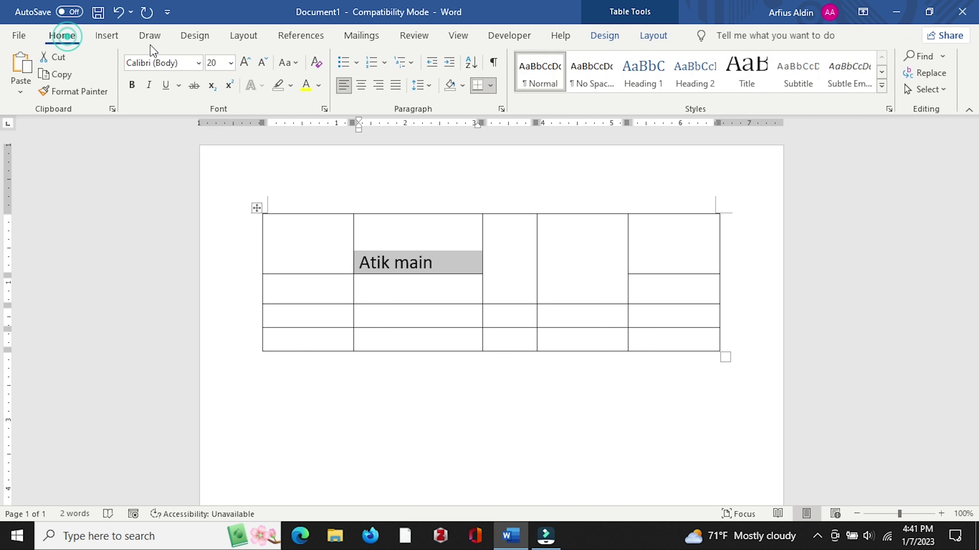
left_click(319, 86)
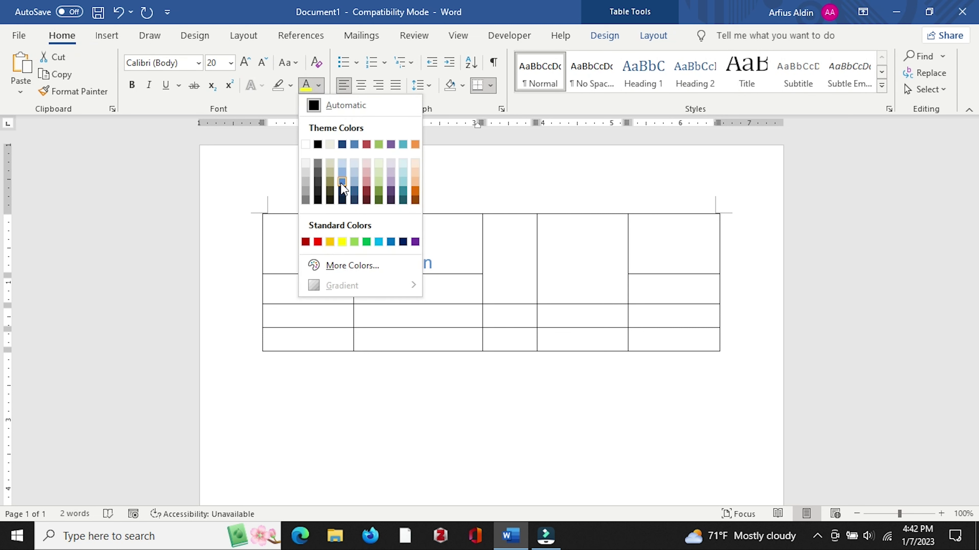
left_click(403, 191)
Center Atik main horizontally and vertically within its cell, then reselect the cell.
left_click(442, 255)
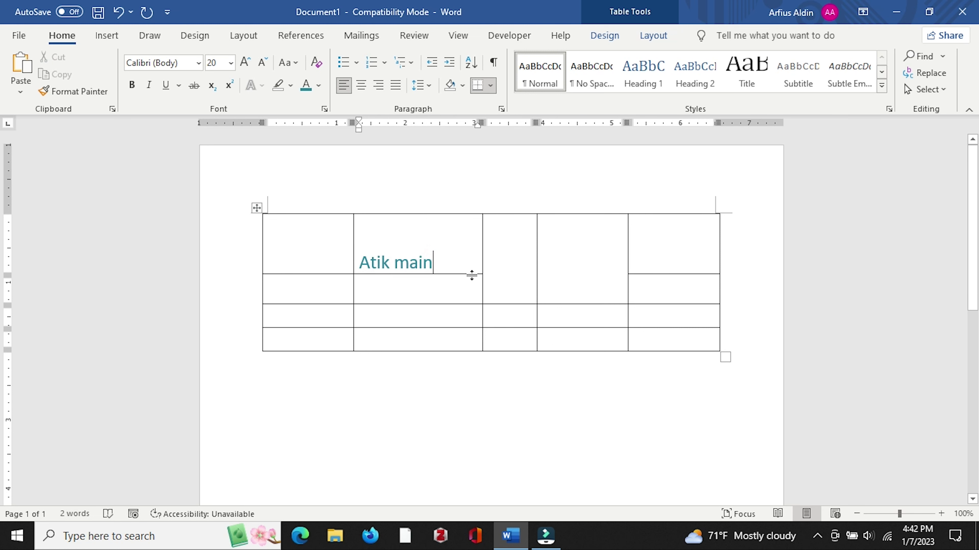
mouse_move(362, 222)
left_mouse_down()
mouse_move(450, 258)
mouse_move(377, 249)
mouse_move(389, 245)
left_mouse_up()
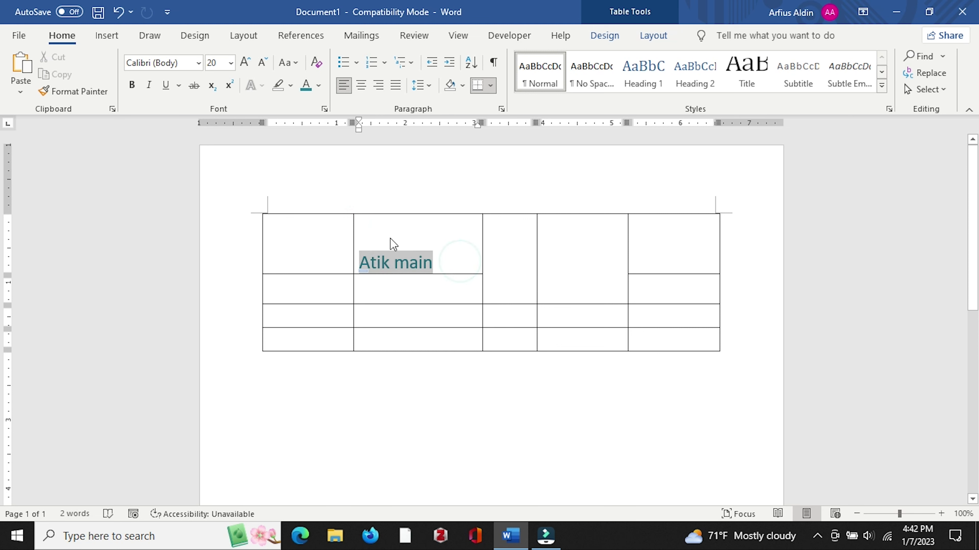
left_click(650, 41)
left_click(706, 74)
left_click(427, 253)
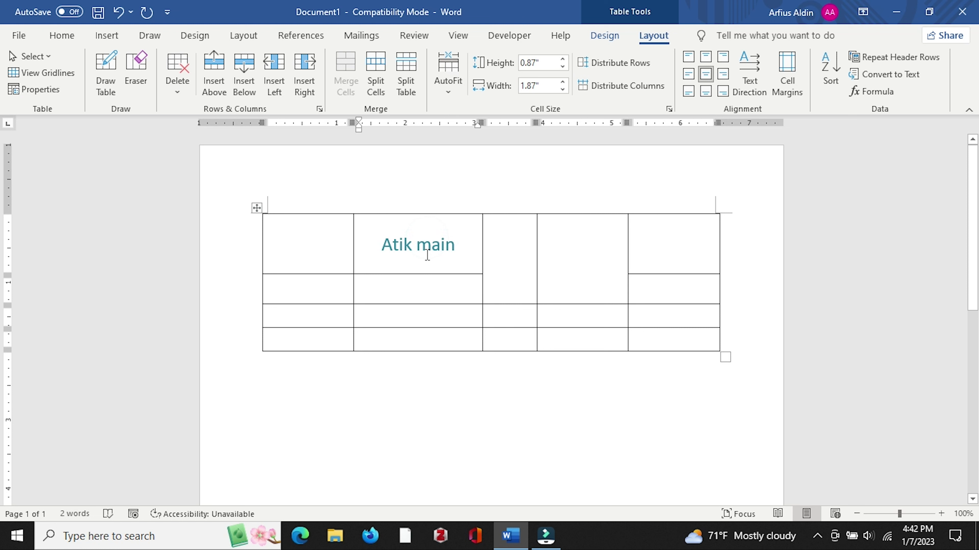
triple_click(463, 251)
left_click_drag(456, 246, 376, 245)
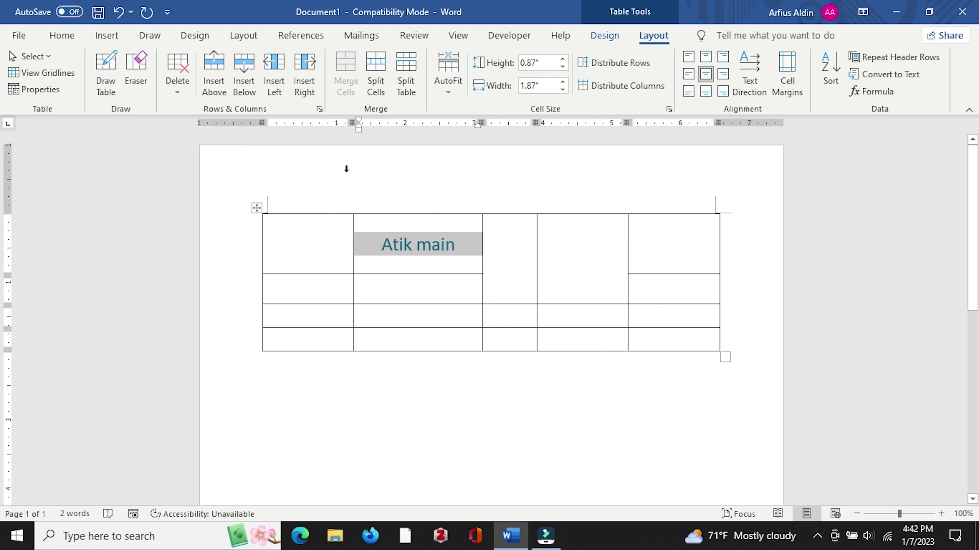
left_click(62, 34)
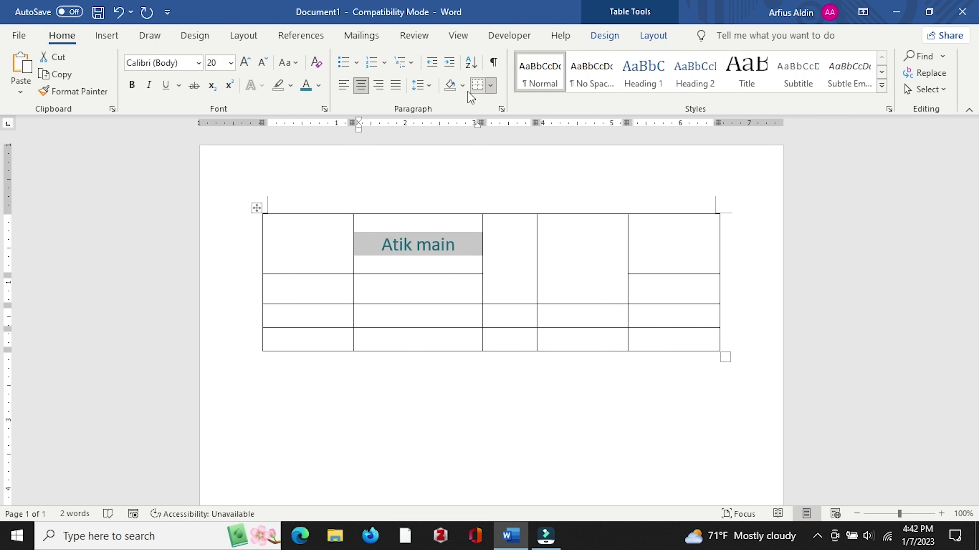
Fill the Atik main cell with light orange shading.
left_click(462, 85)
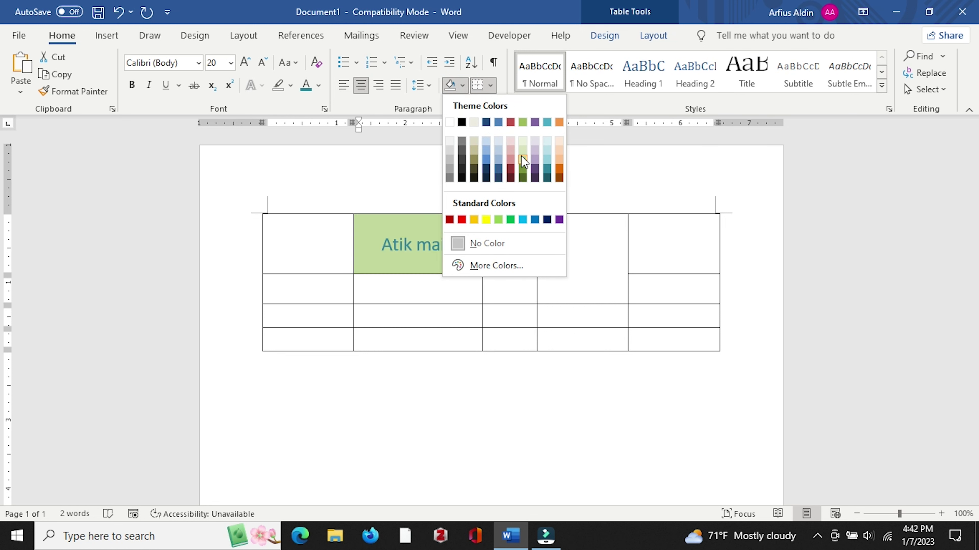
left_click(555, 159)
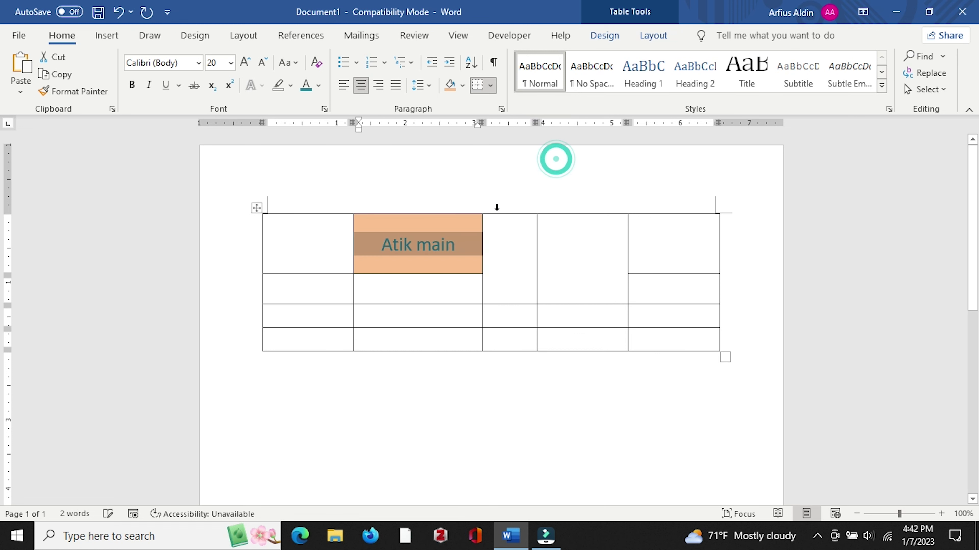
left_click(450, 226)
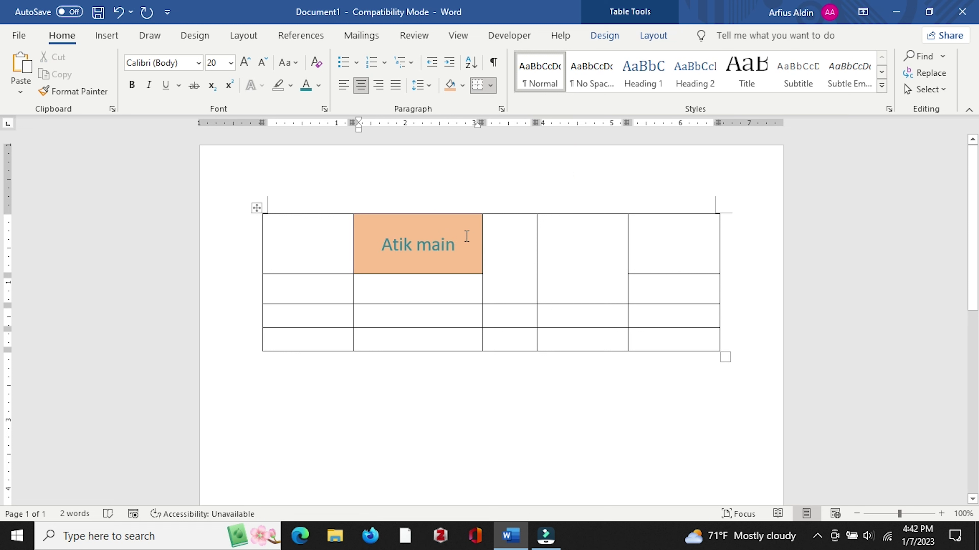
Change the Atik main text color from teal to green.
triple_click(463, 247)
mouse_move(462, 245)
left_mouse_down()
mouse_move(433, 203)
mouse_move(387, 233)
left_mouse_up()
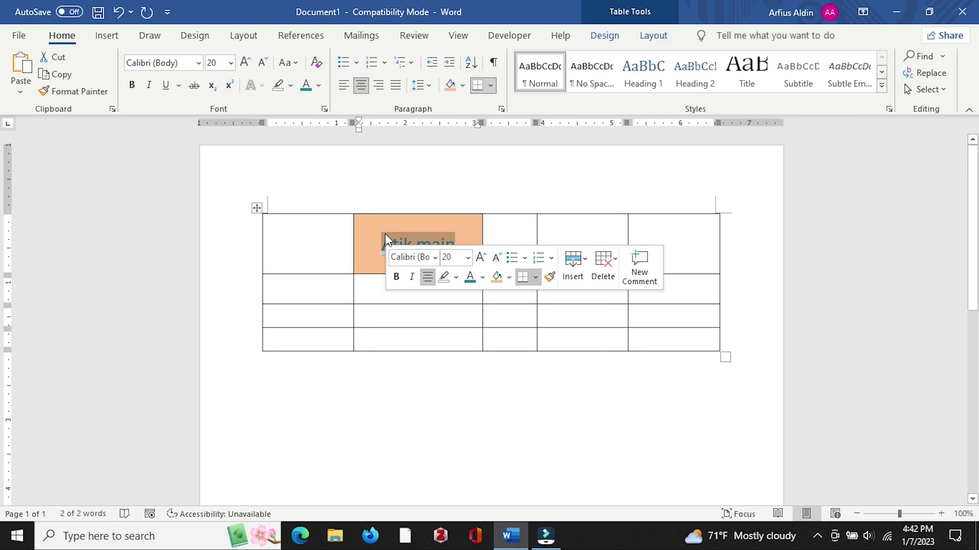
left_click(319, 85)
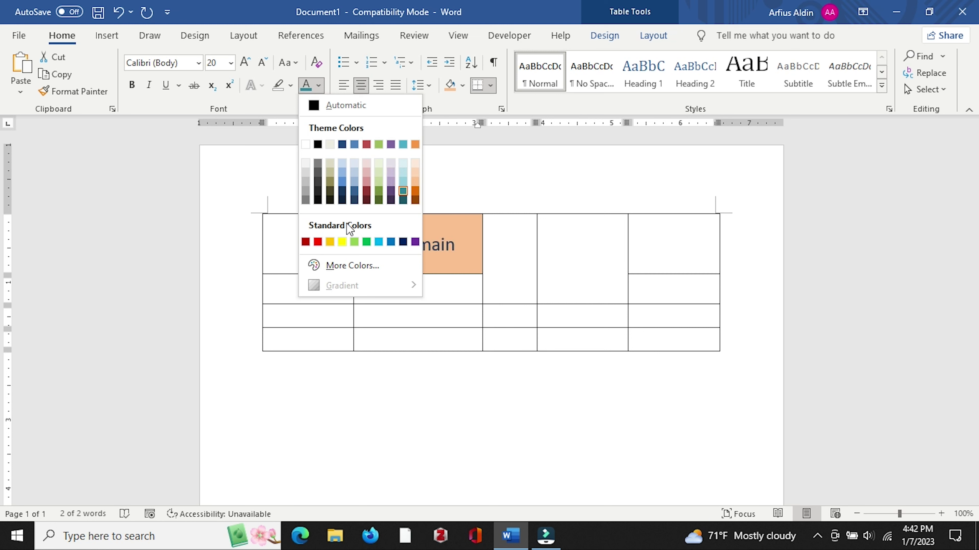
left_click(367, 242)
left_click(459, 245)
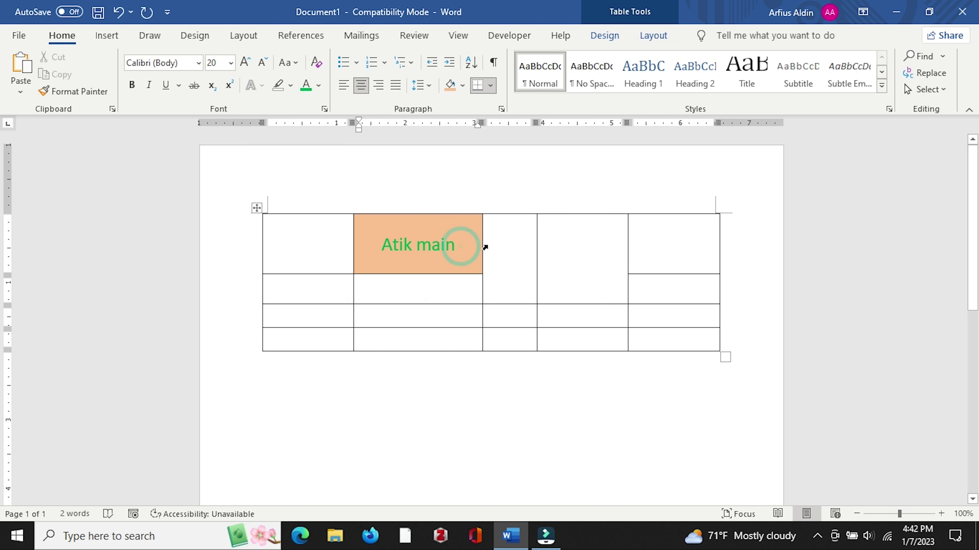
left_click(499, 236)
left_click(665, 339)
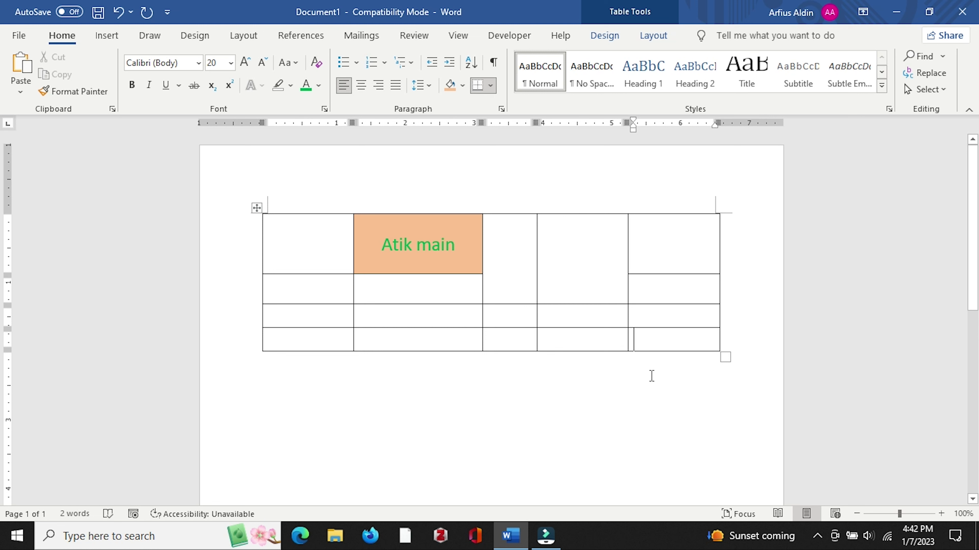
Append several empty rows to the table's bottom by tabbing from the last cell.
left_click(652, 342)
key("Tab")
key("Tab")
key("Tab")
key("Tab")
key("Tab")
key("Tab")
key("Tab")
key("Tab")
key("Tab")
key("Tab")
key("Tab")
key("Tab")
key("Tab")
key("Tab")
scroll(658, 355, "down", 5)
key("Tab")
key("Tab")
key("Tab")
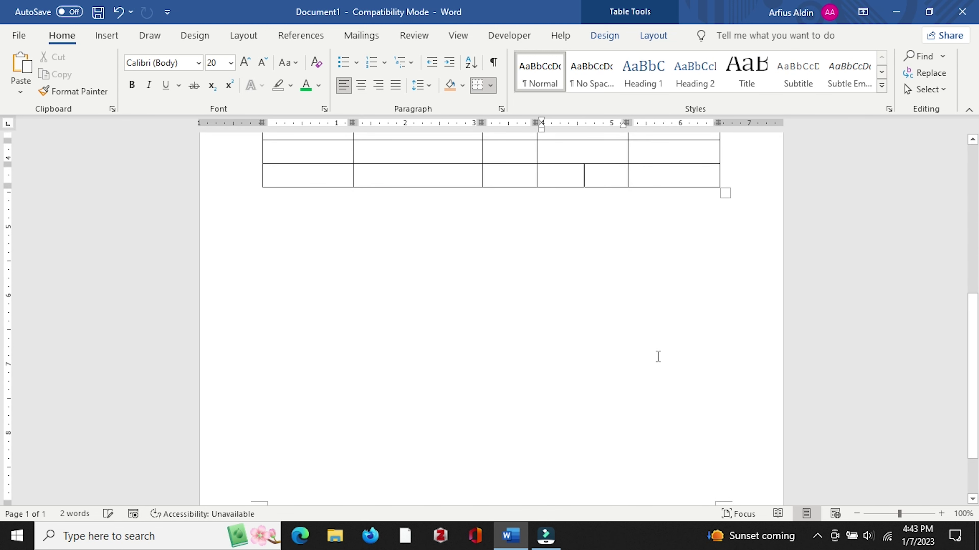
key("Tab")
key("Tab")
key("Tab")
key("Tab")
key("Tab")
key("Tab")
key("Tab")
key("Tab")
key("Tab")
key("Tab")
key("Tab")
key("Tab")
key("Tab")
key("Tab")
key("Tab")
scroll(656, 357, "up", 15)
scroll(655, 360, "down", 17)
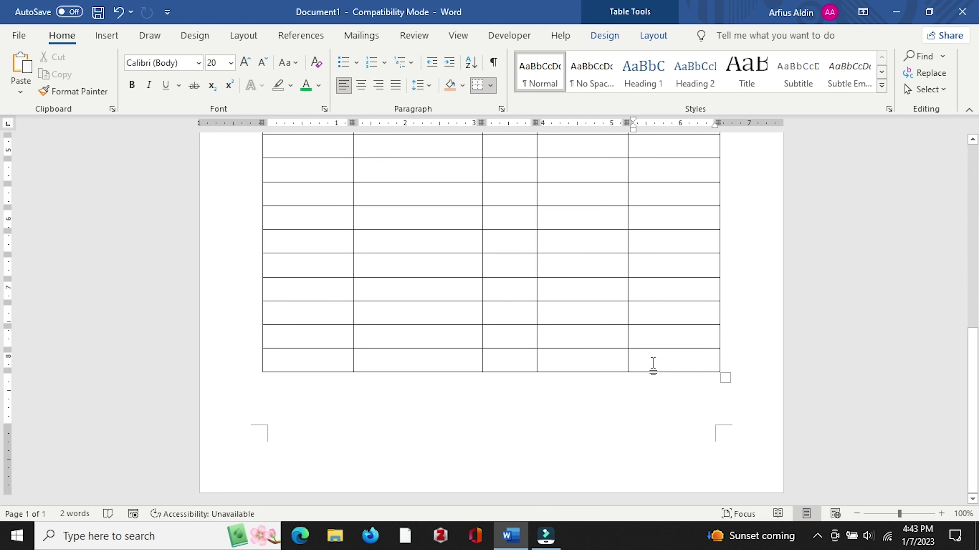
left_click(662, 356)
scroll(578, 308, "up", 15)
Merge the two tall cells right of Atik main into one and delete its empty line.
left_click_drag(526, 249, 575, 245)
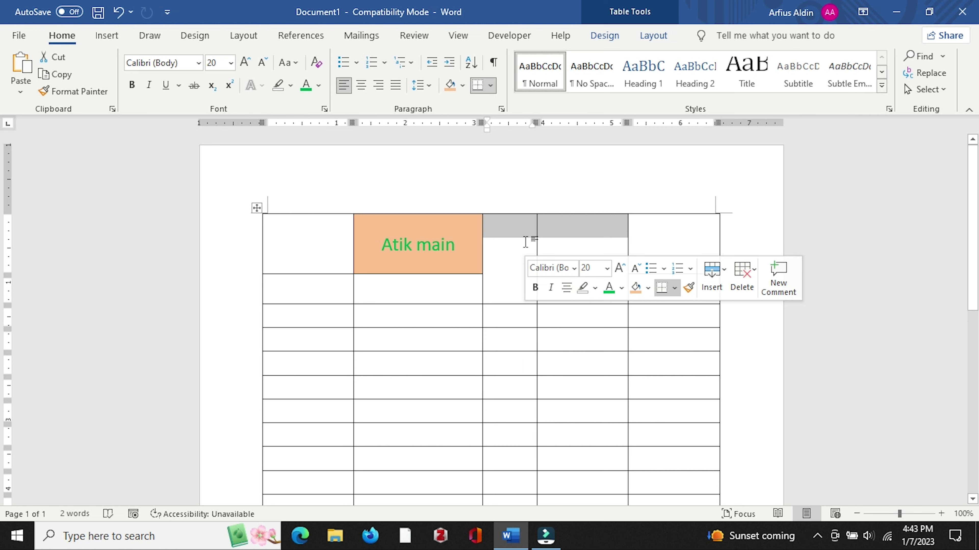
left_click_drag(558, 227, 511, 237)
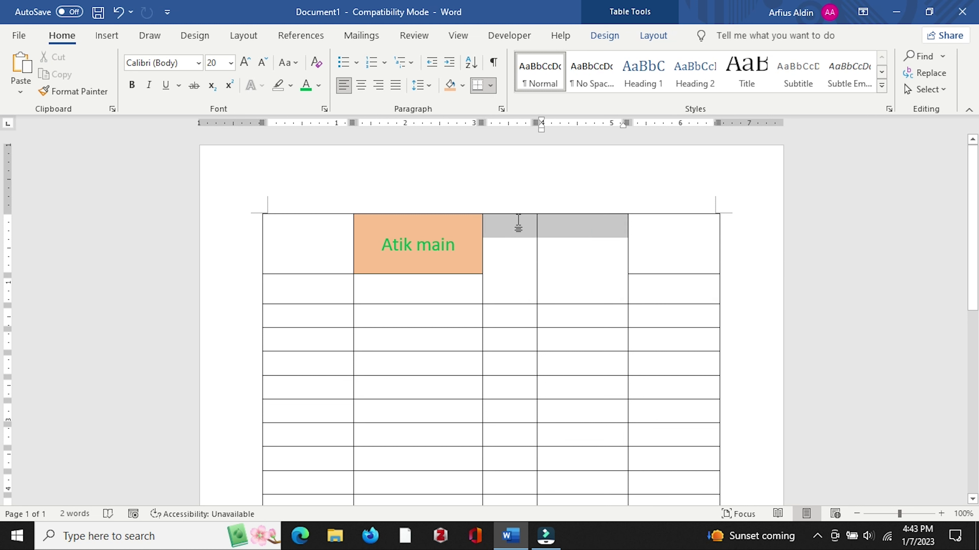
left_click(510, 243)
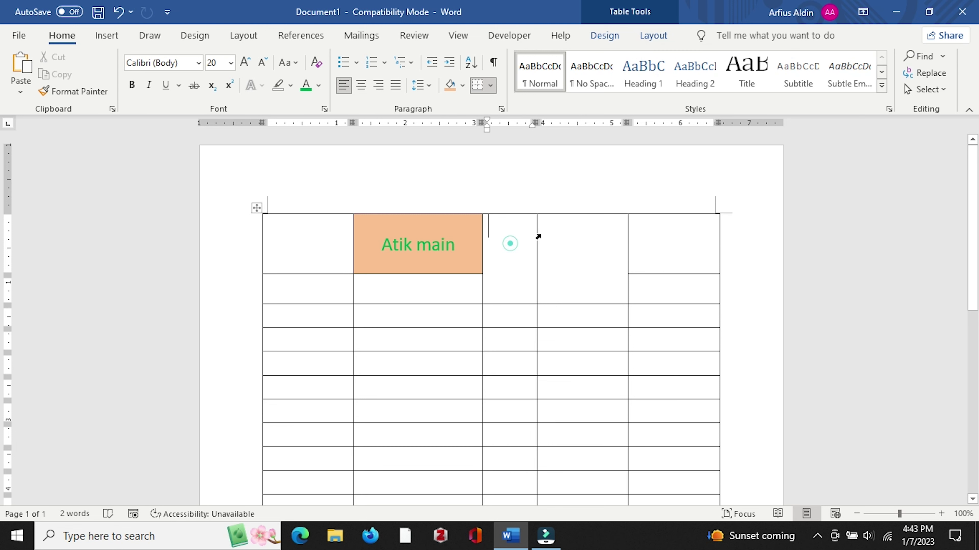
left_click_drag(537, 236, 551, 232)
left_click(654, 36)
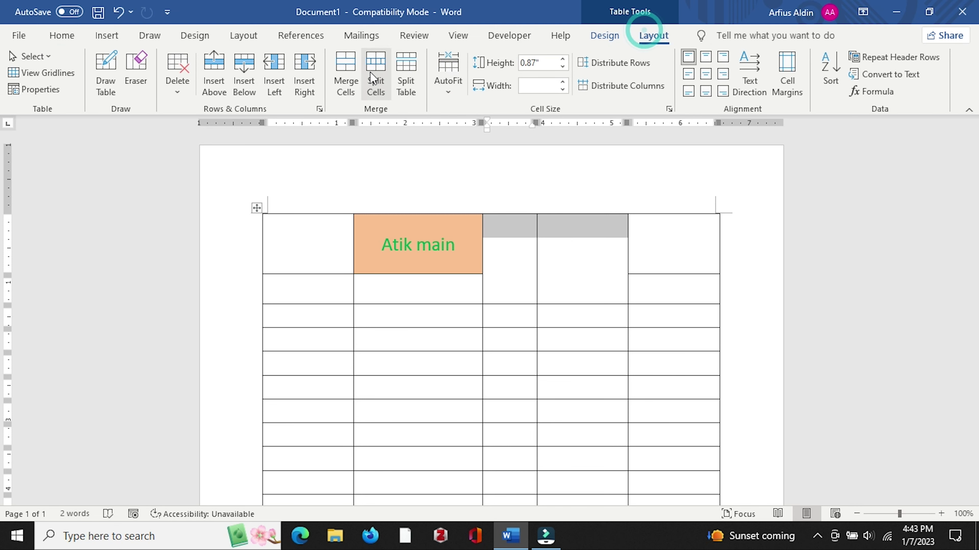
left_click(346, 71)
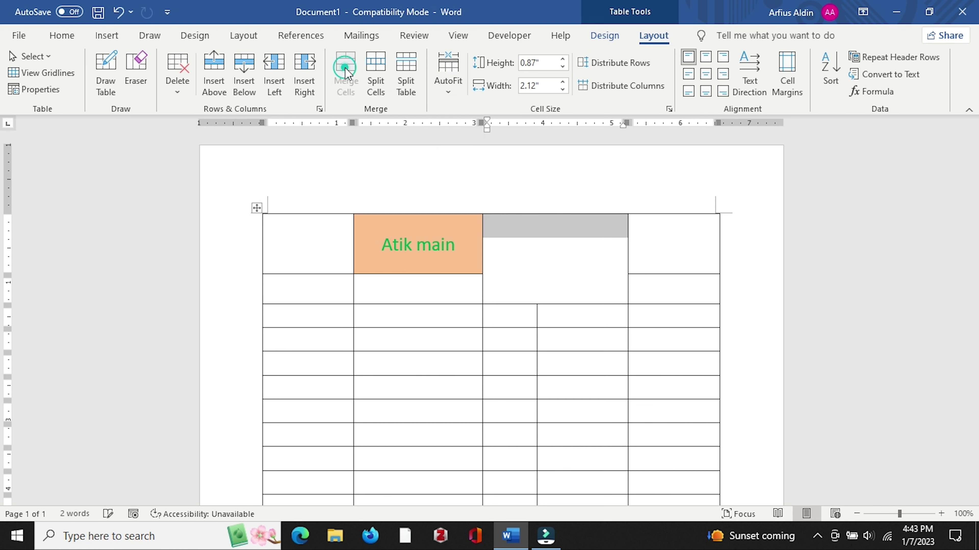
left_click(562, 260)
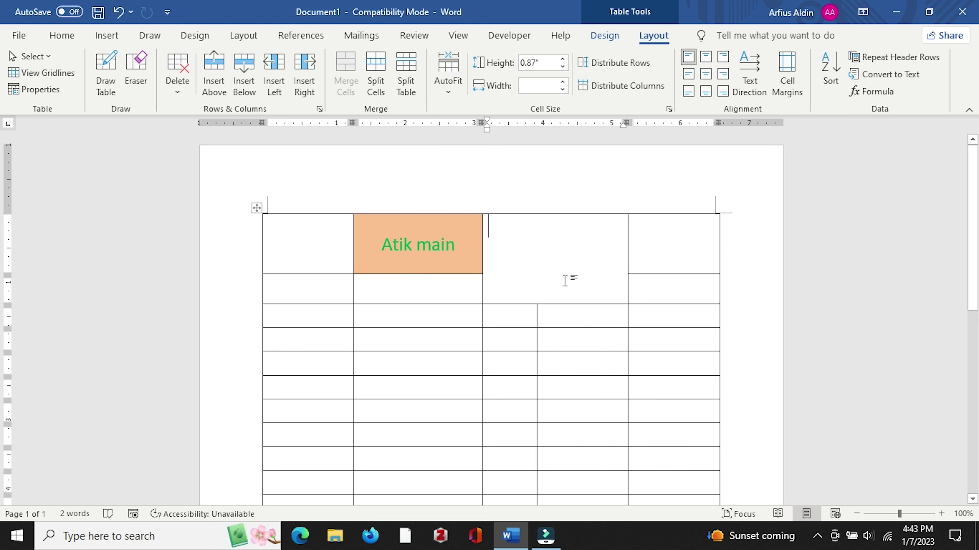
key("Delete")
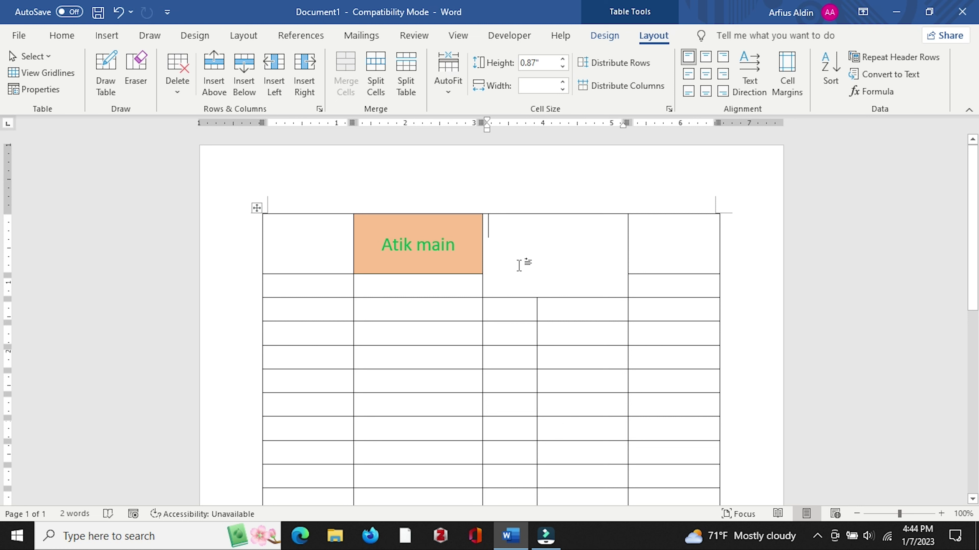
Draw a horizontal line across the merged cell with Draw Table.
left_click(514, 255)
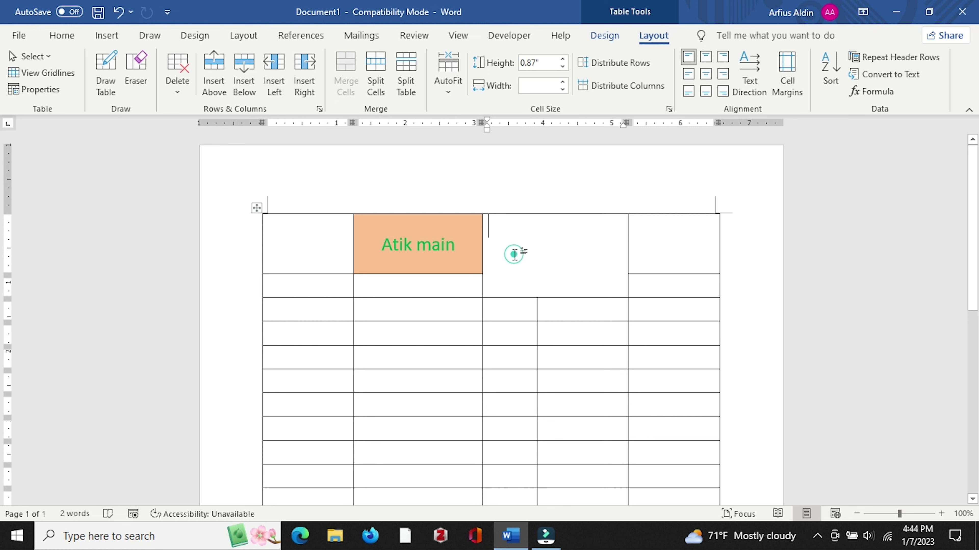
left_click(108, 60)
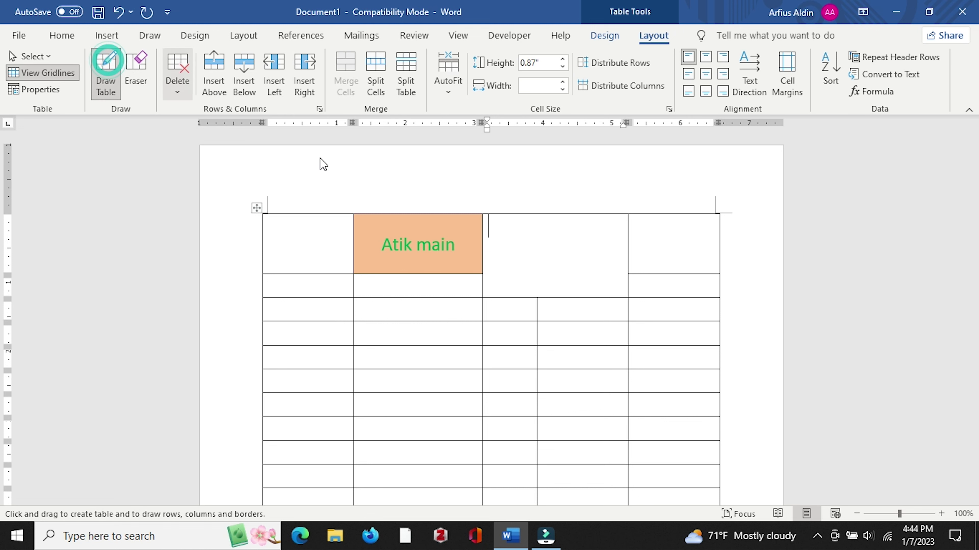
left_click(482, 272)
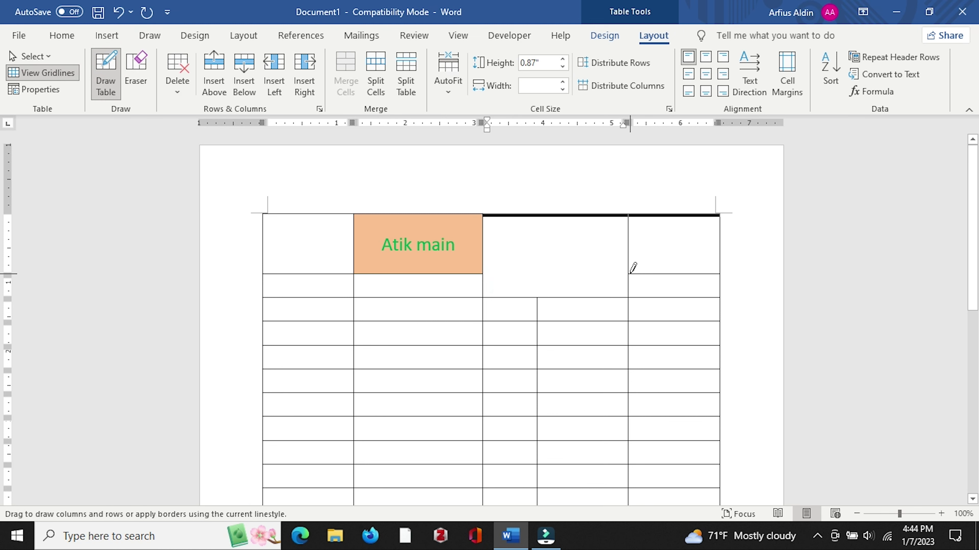
left_click_drag(631, 267, 629, 267)
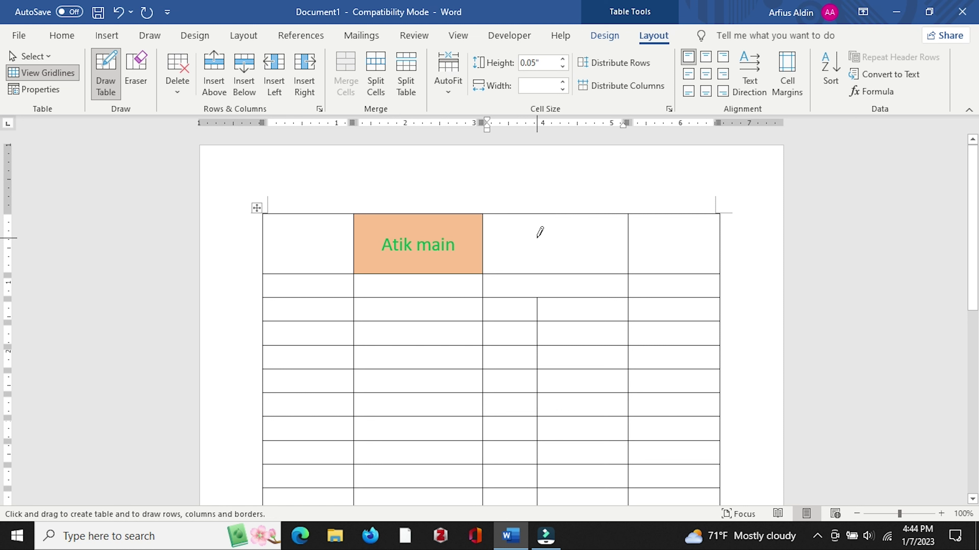
left_click(525, 285)
Draw a vertical border splitting the thin cell below the top third-column cell.
left_click(513, 265)
left_click(537, 287)
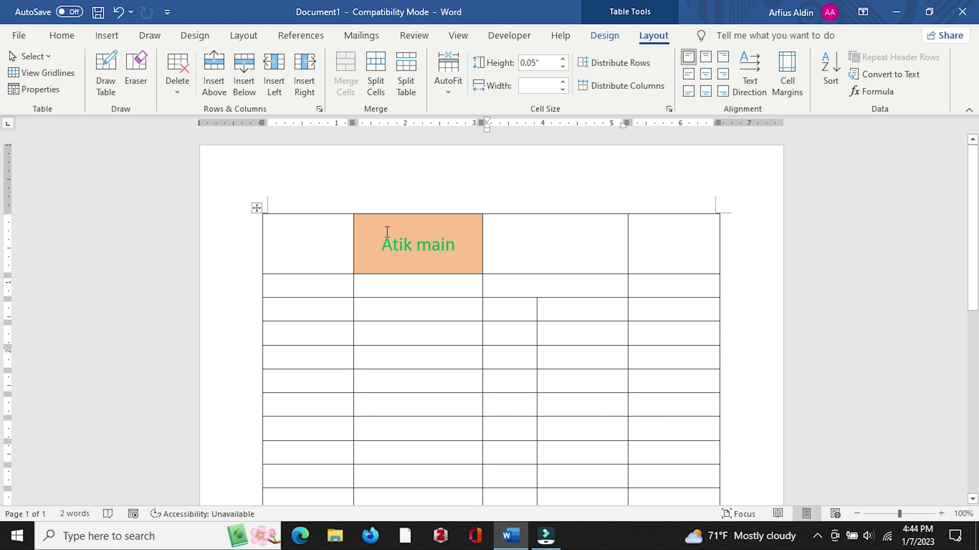
left_click(116, 54)
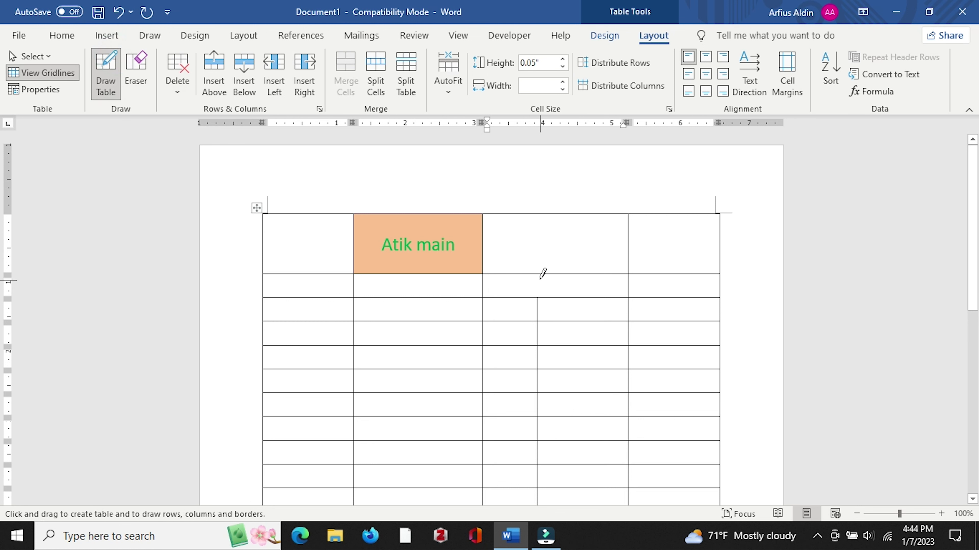
left_click_drag(538, 273, 537, 299)
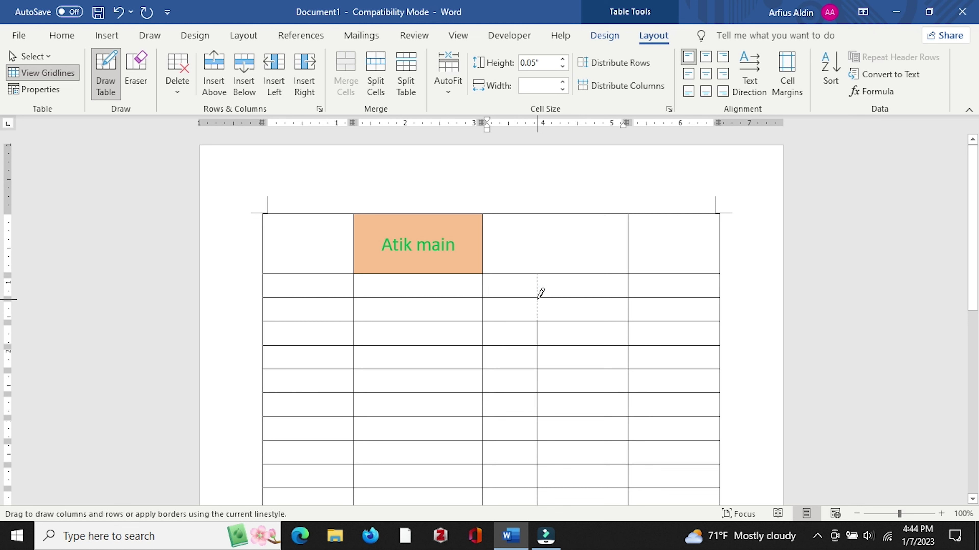
left_click(556, 288)
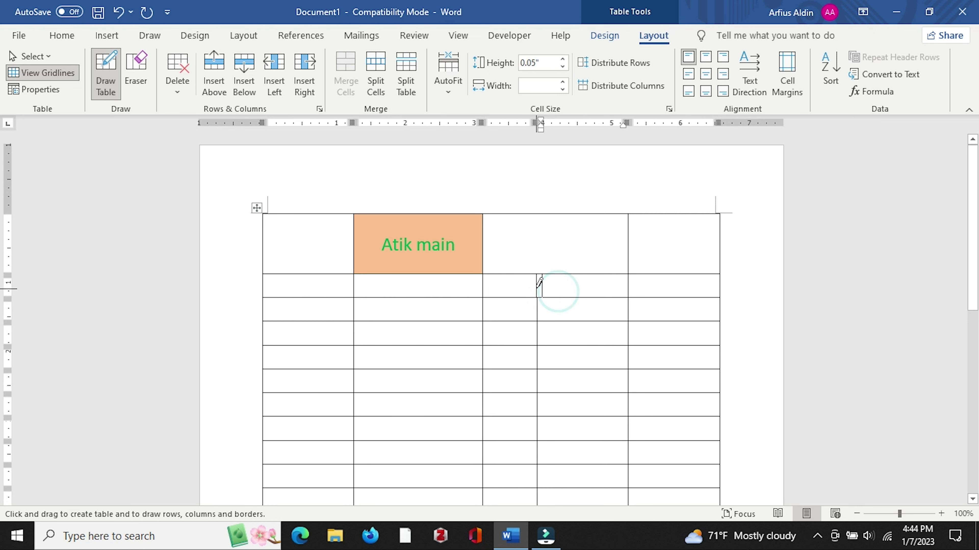
left_click(544, 283)
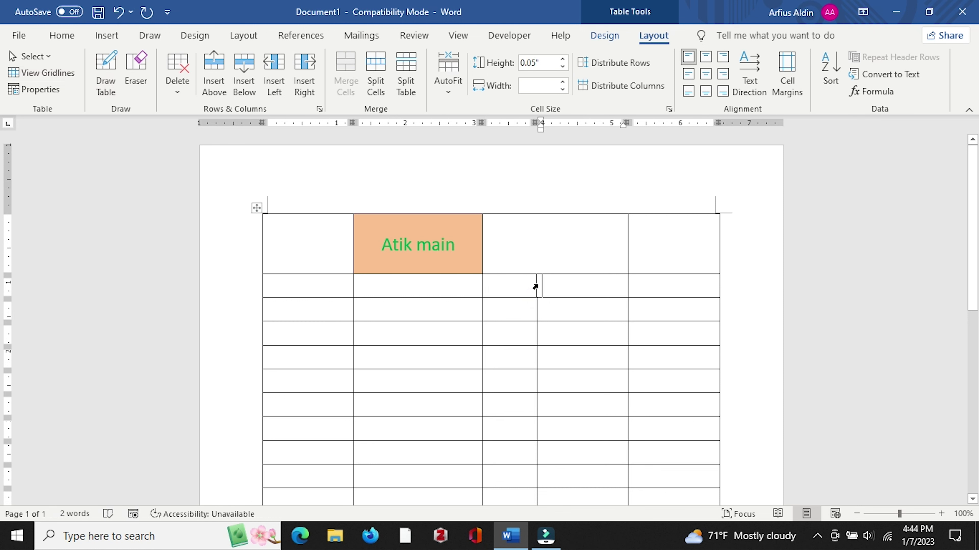
Drag the new column border slightly right, then turn Draw Table back on.
left_click_drag(536, 284, 538, 283)
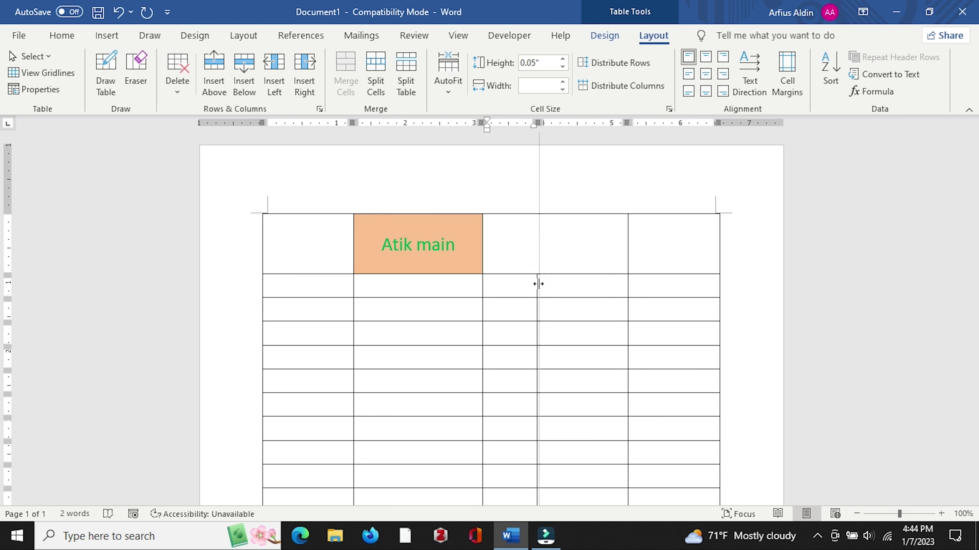
left_click_drag(538, 283, 551, 285)
scroll(606, 309, "down", 5)
scroll(589, 308, "up", 5)
left_click(531, 246)
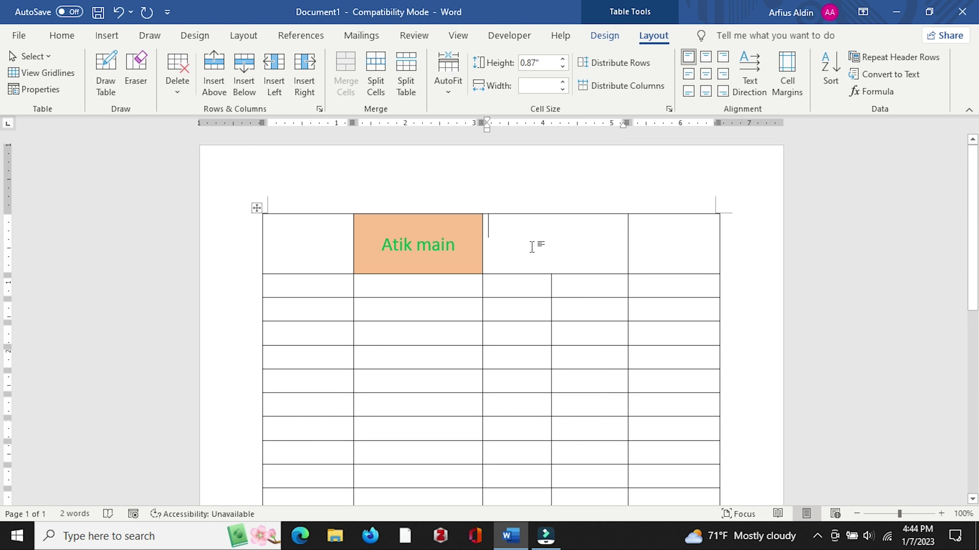
left_click(539, 234)
left_click(106, 73)
left_click(106, 74)
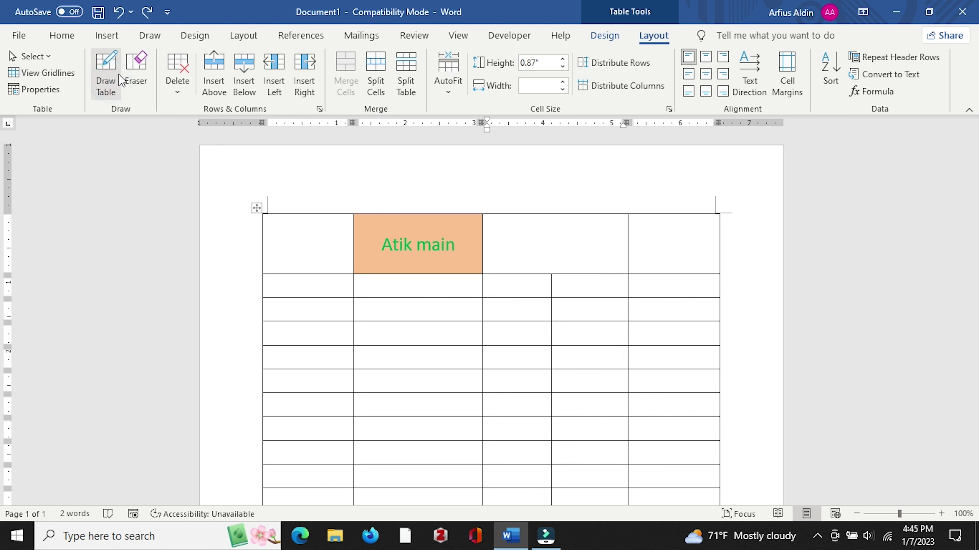
Draw a small cell in the top-left corner beside Atik main and type A in it.
left_click(115, 74)
left_click_drag(546, 213, 484, 254)
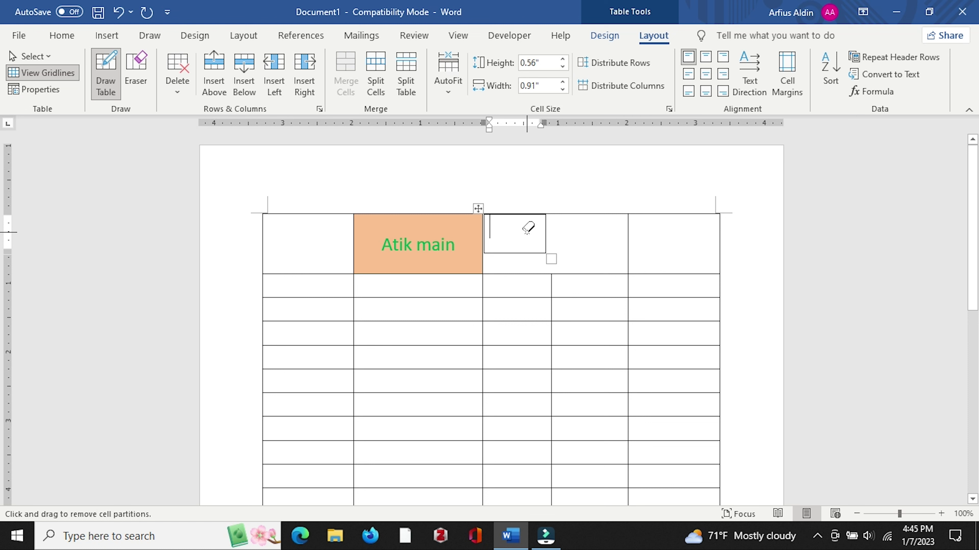
type("A")
left_click(607, 239)
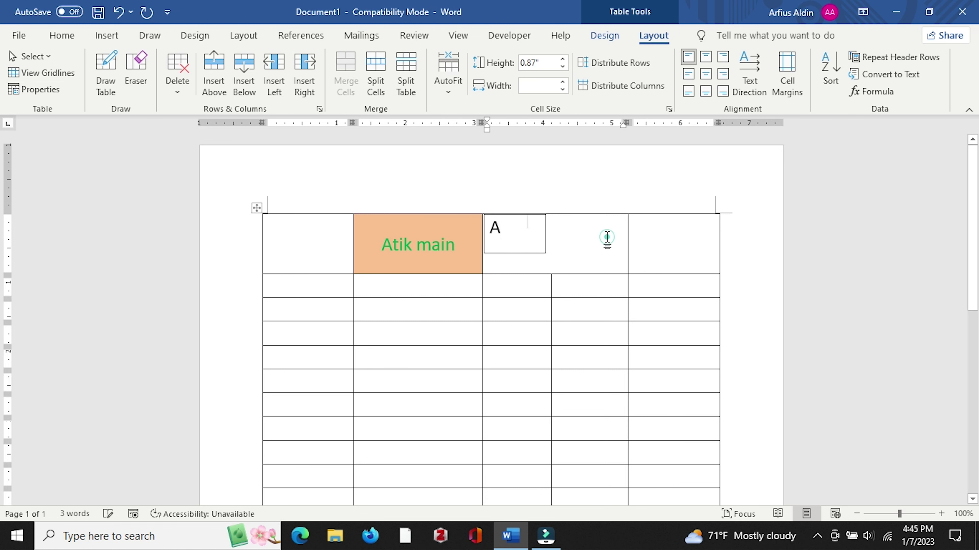
Type B in the cell to the right of the A cell.
type("B")
left_click(649, 277)
scroll(625, 300, "down", 5)
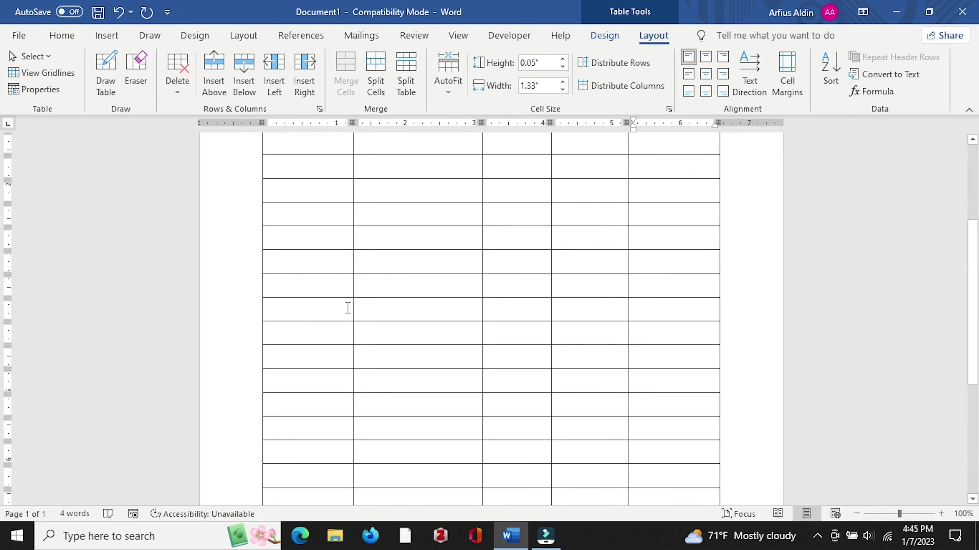
scroll(359, 310, "up", 5)
Select the six-cell block below Atik main and switch to the Home ribbon.
left_click_drag(384, 309, 407, 352)
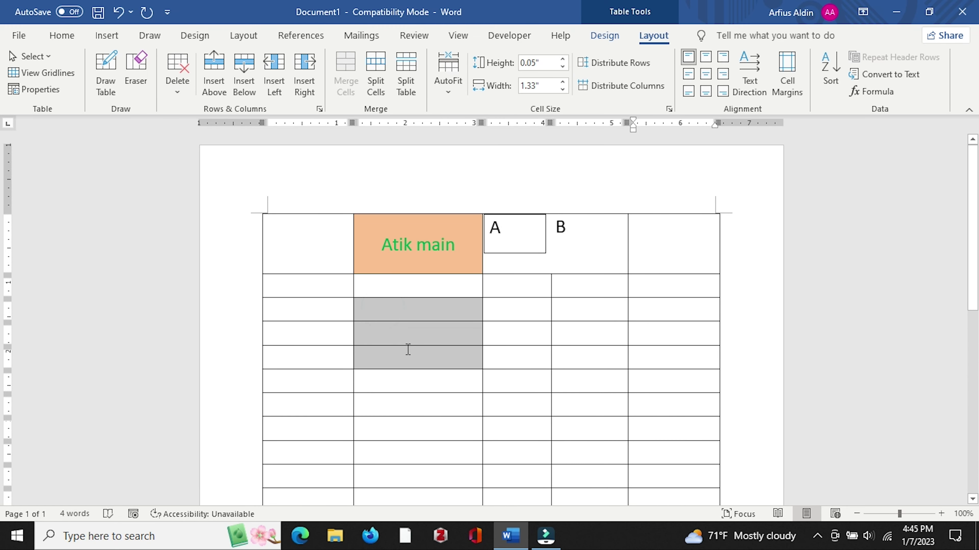
left_click(404, 311)
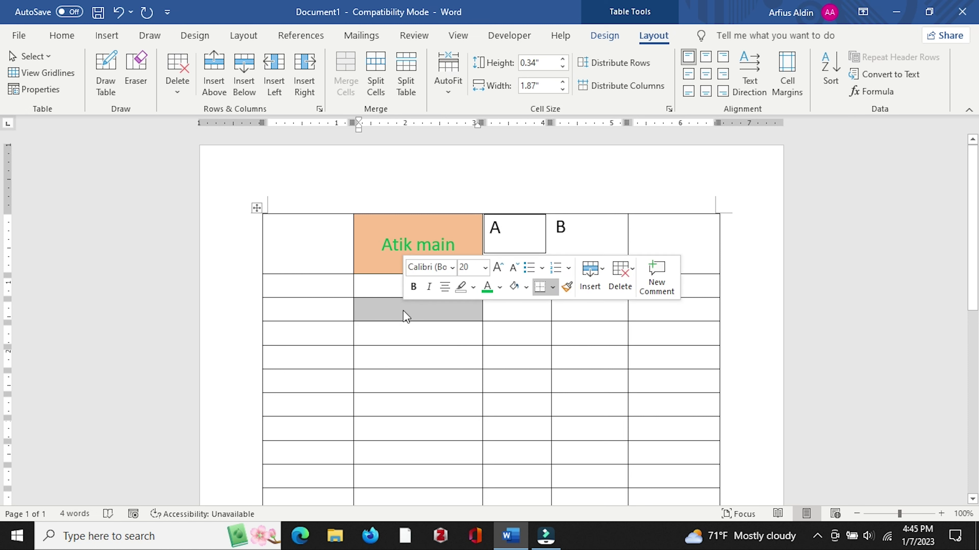
left_click(410, 327)
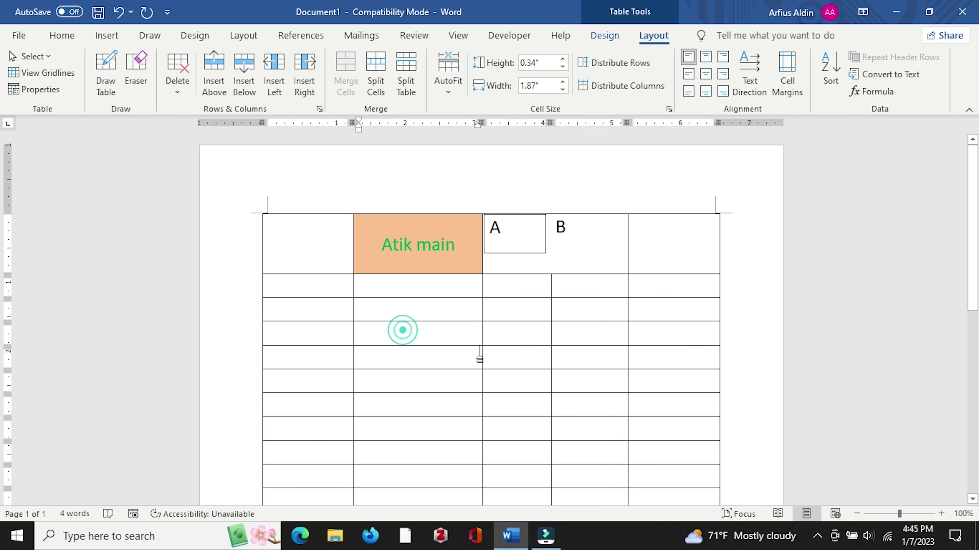
left_click_drag(403, 331, 508, 376)
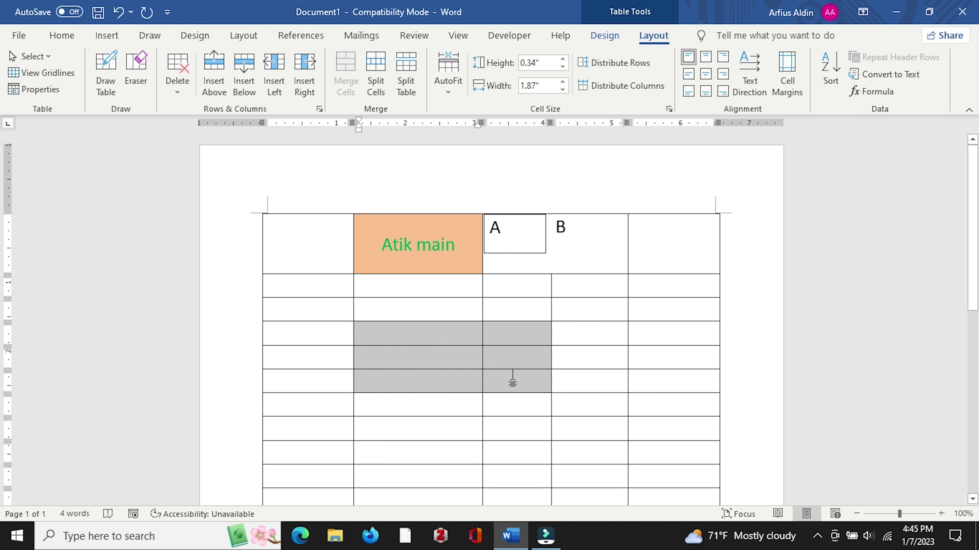
left_click_drag(513, 376, 514, 379)
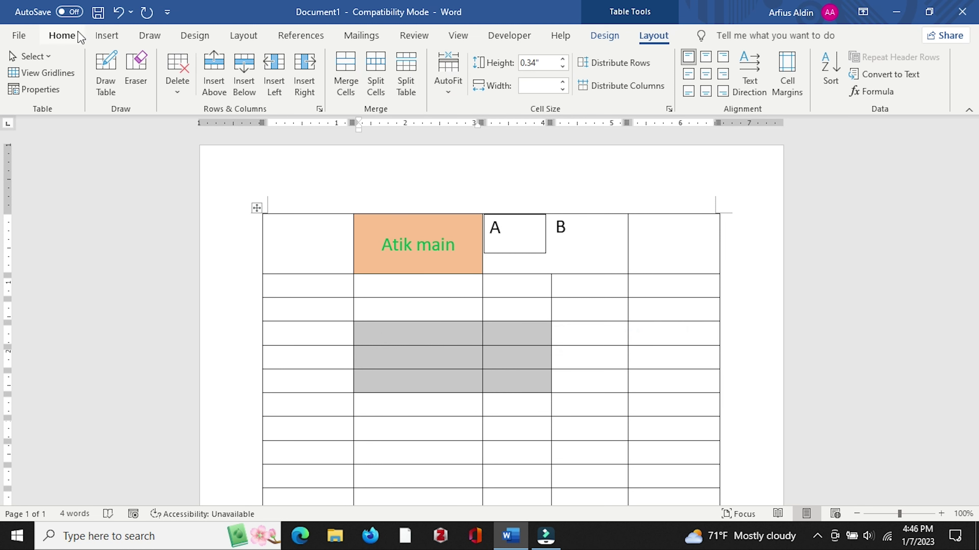
left_click(62, 35)
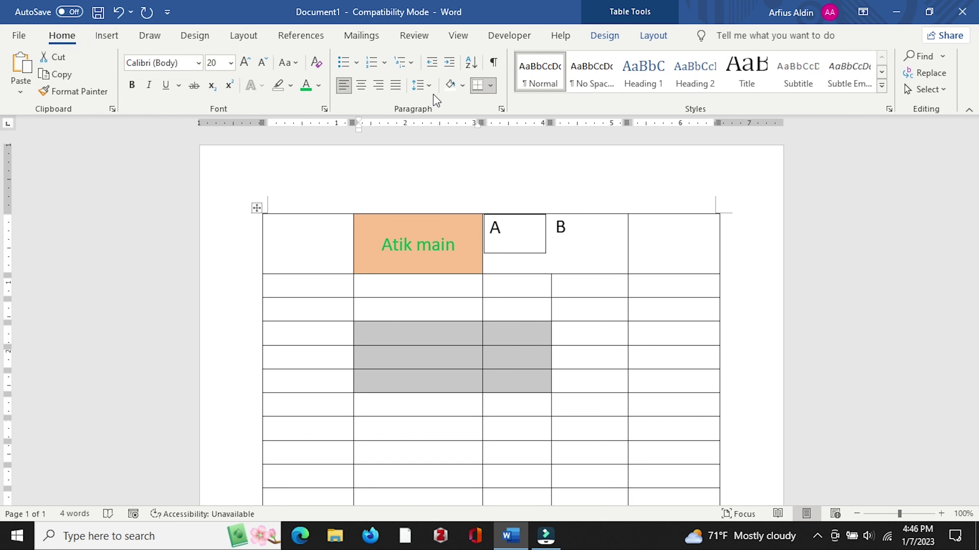
Apply No Border to the six-cell block below Atik main.
left_click(492, 86)
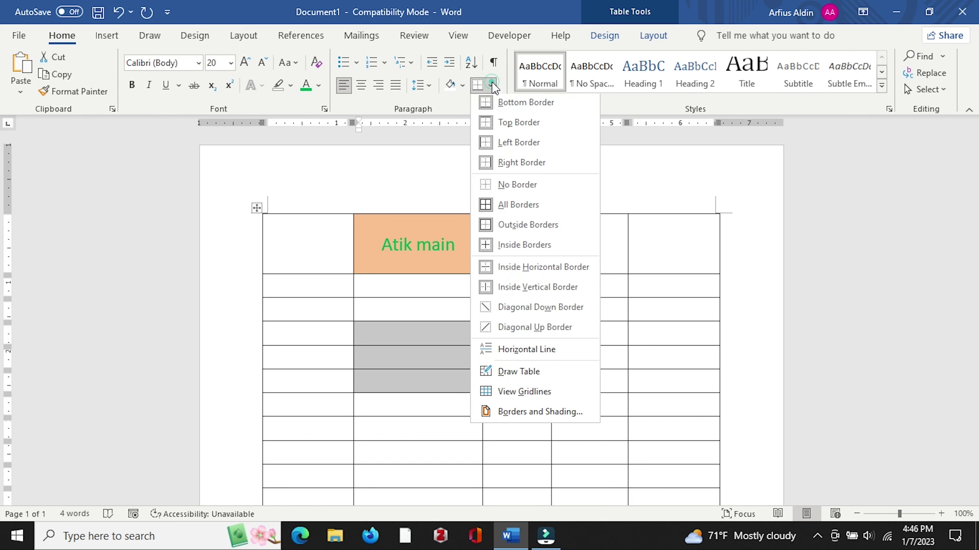
left_click(492, 86)
left_click(492, 87)
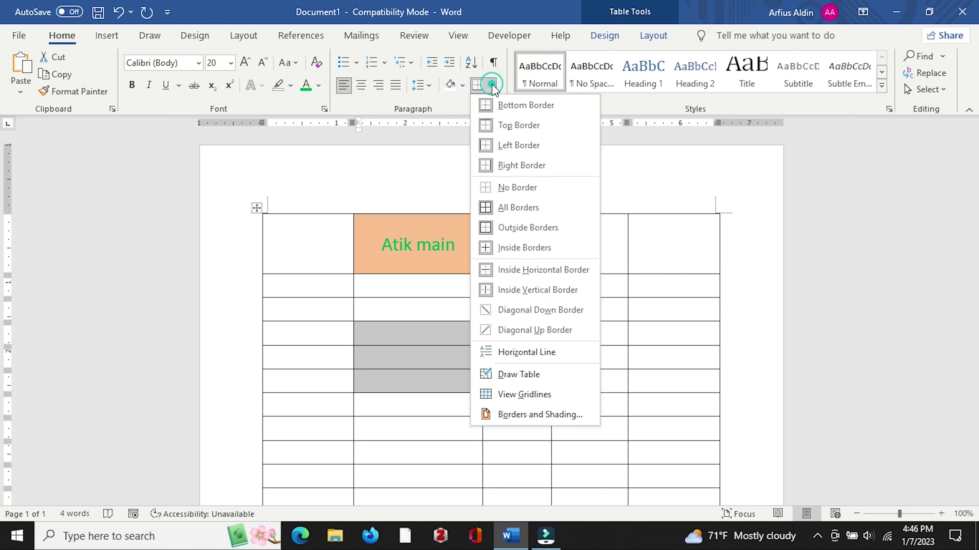
left_click(504, 188)
Type placeholder lines starting with 'dhfklas;kdfj;l' into the borderless block.
left_click(443, 339)
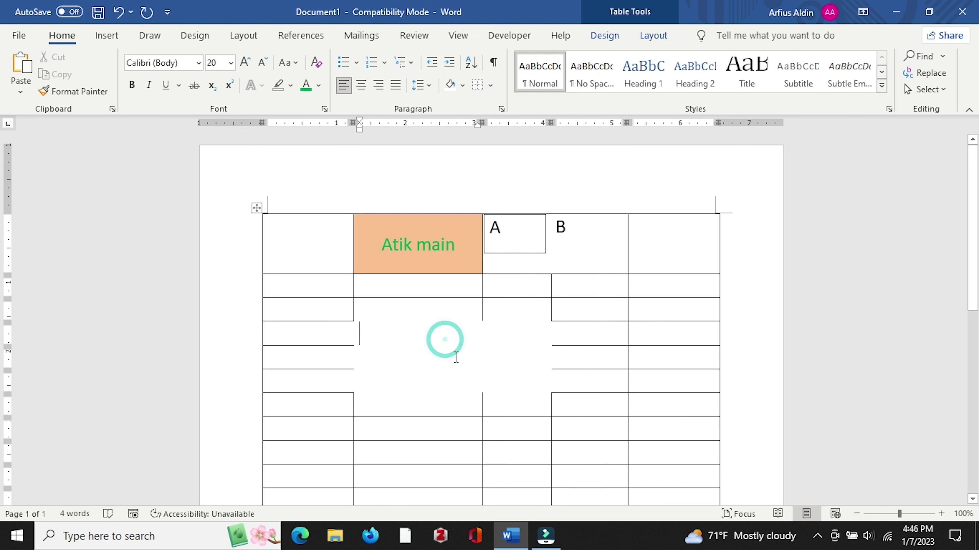
left_click_drag(397, 328, 546, 387)
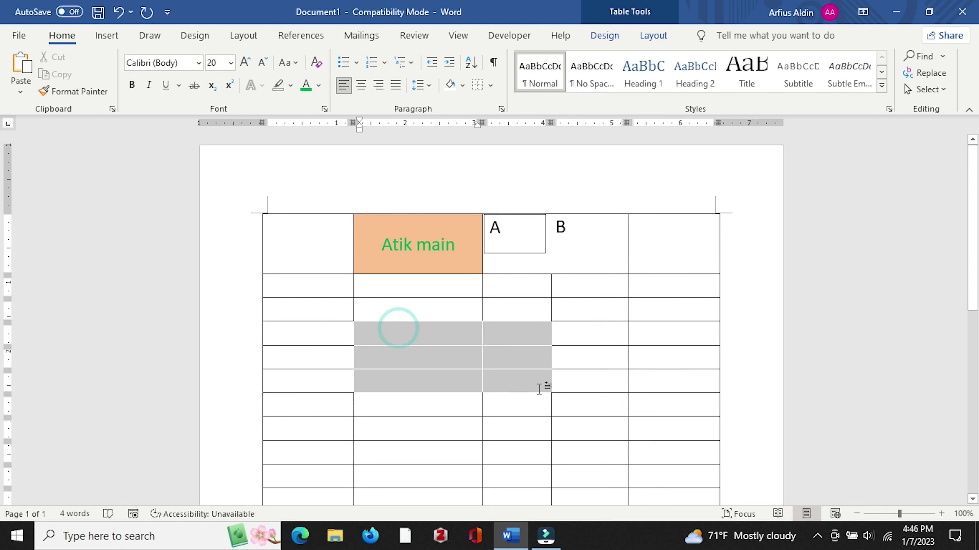
left_click(497, 334)
left_click_drag(534, 330, 421, 389)
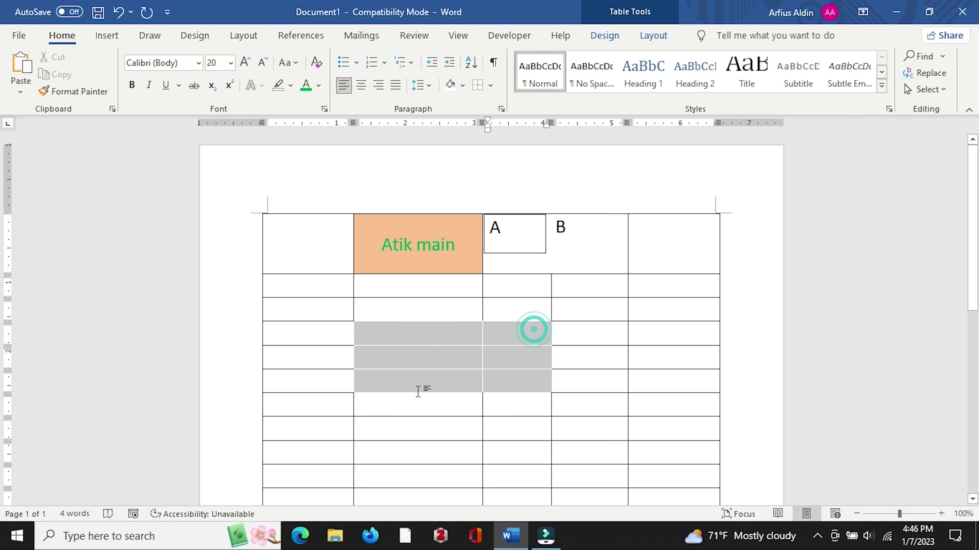
right_click(422, 349)
left_click(420, 334)
type("dhfklas;kdfj;l")
key("Return")
type("d")
key("Return")
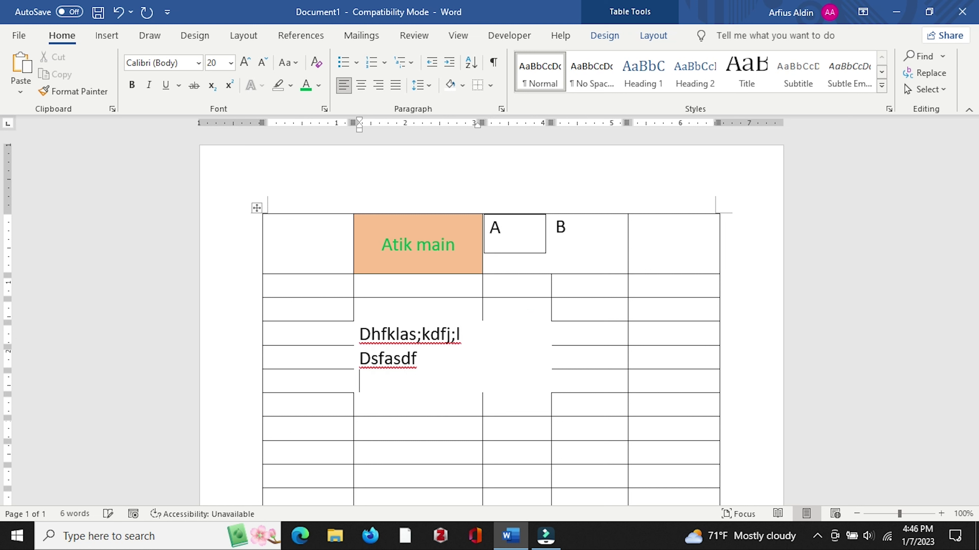
type("sdafsa")
Select the text rows across both columns of the block.
triple_click(490, 332)
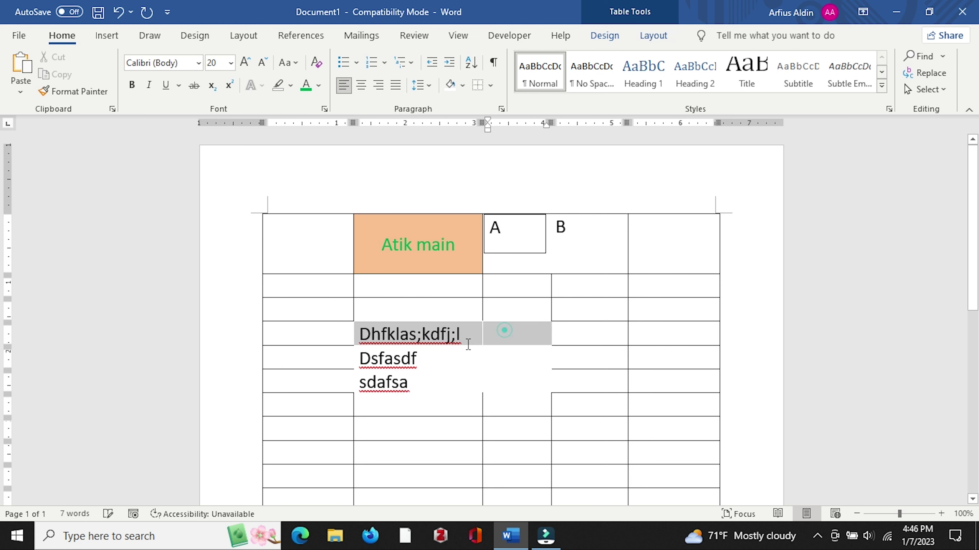
triple_click(498, 333)
left_click(491, 344)
left_click_drag(500, 340, 424, 380)
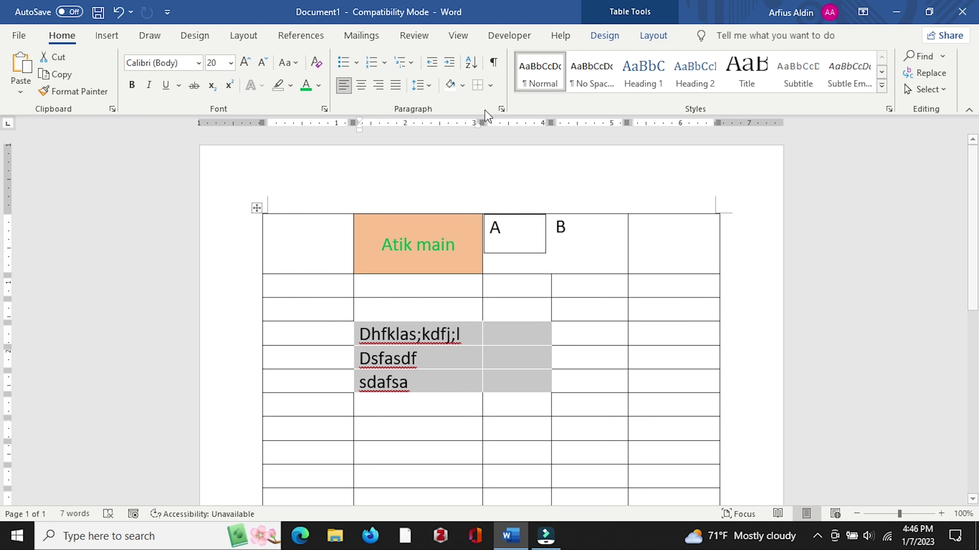
Give the selected text cells All Borders.
left_click(491, 86)
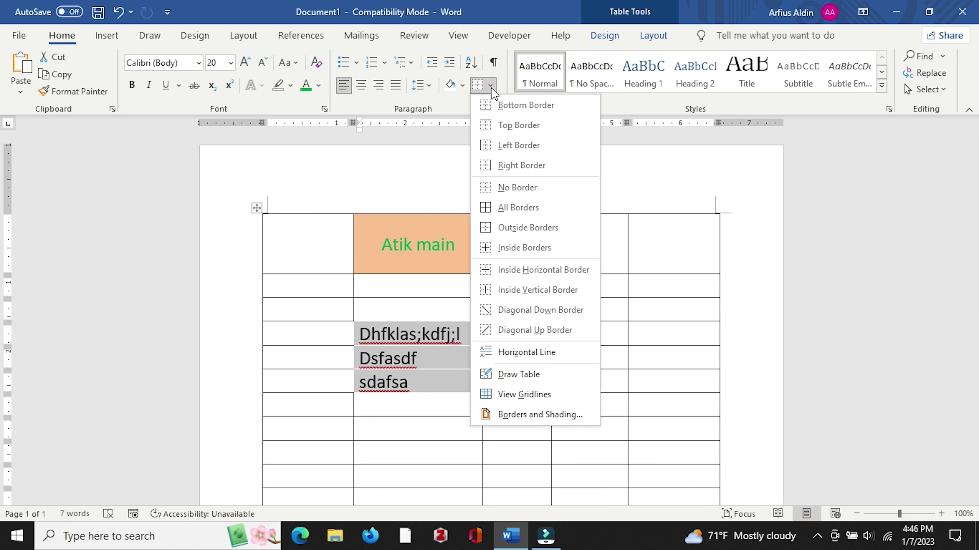
left_click(503, 208)
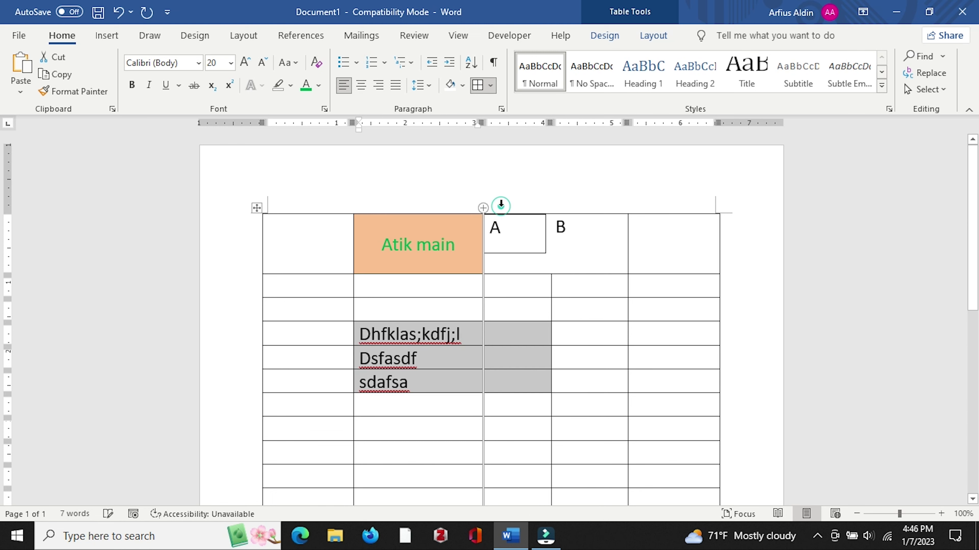
left_click(490, 333)
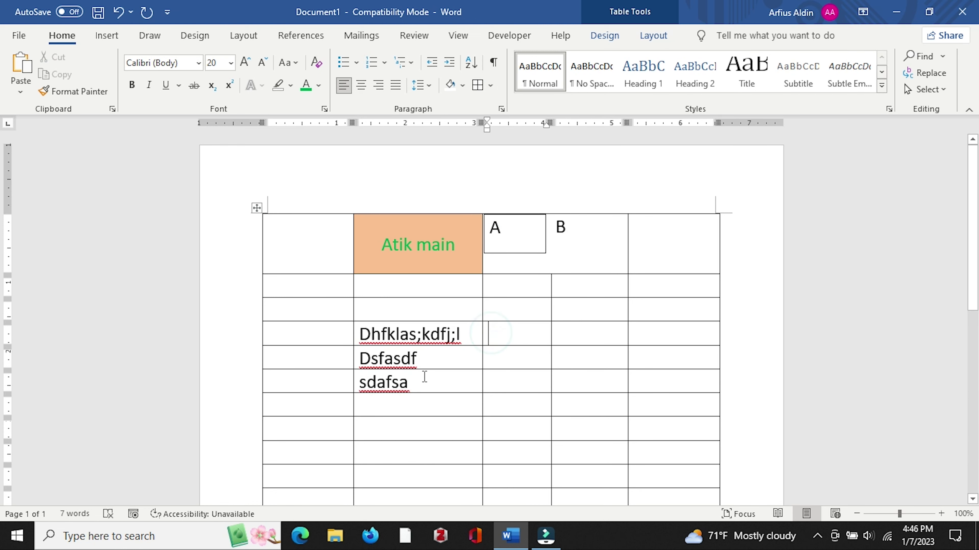
Select the five-row block of cells in the three columns right of the text.
scroll(459, 362, "down", 5)
scroll(461, 360, "up", 5)
left_click_drag(521, 332, 591, 402)
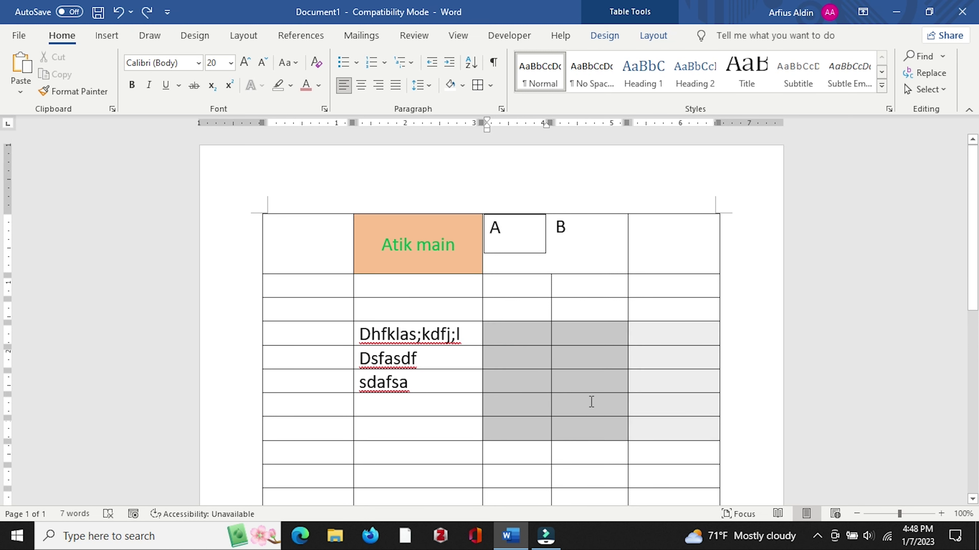
mouse_move(592, 402)
left_mouse_down()
mouse_move(655, 441)
mouse_move(505, 335)
left_mouse_up()
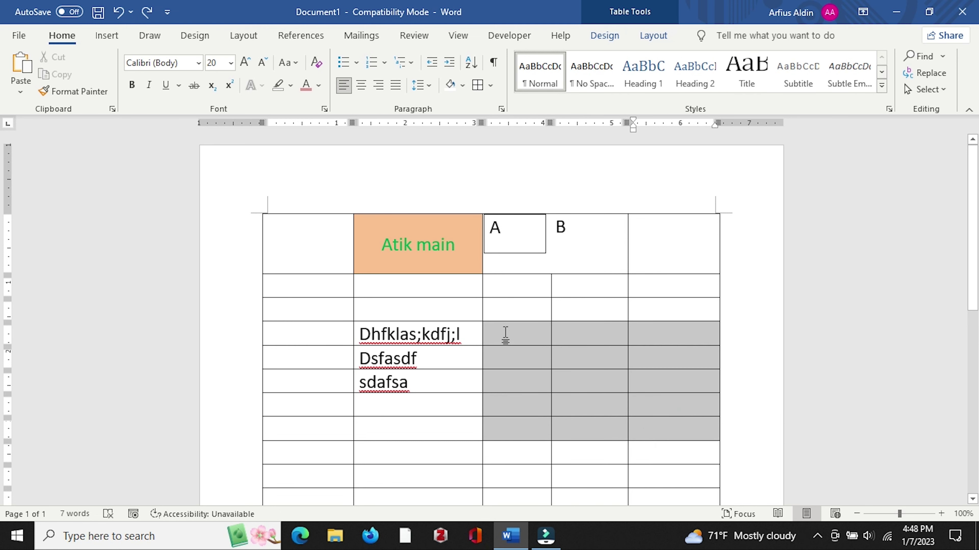
left_click_drag(549, 341, 523, 343)
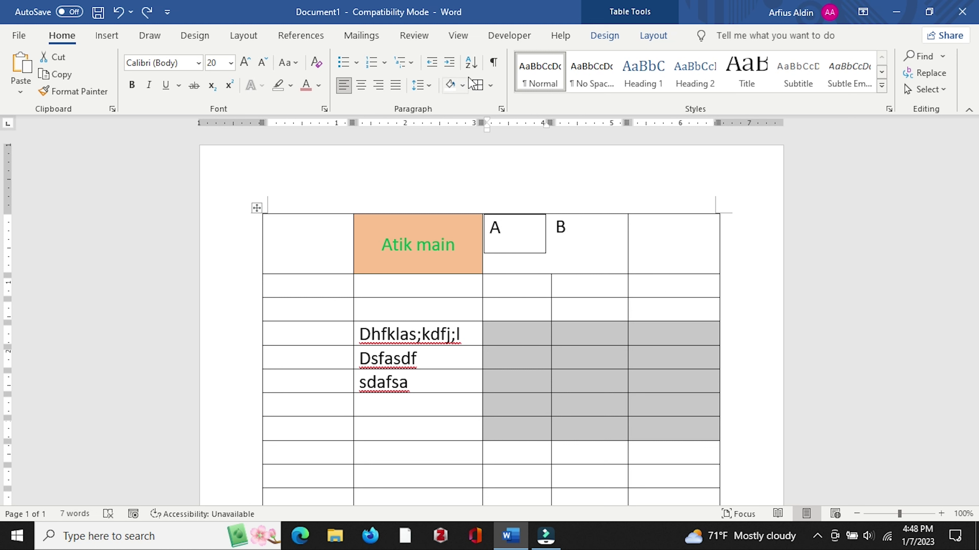
Set the selected block's border colour to Light Blue in Borders and Shading.
left_click(490, 85)
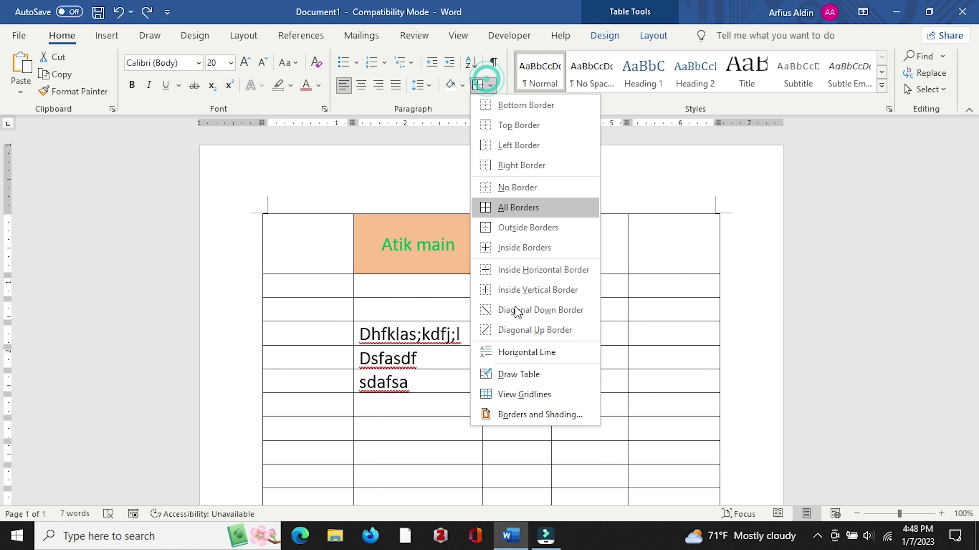
left_click(562, 418)
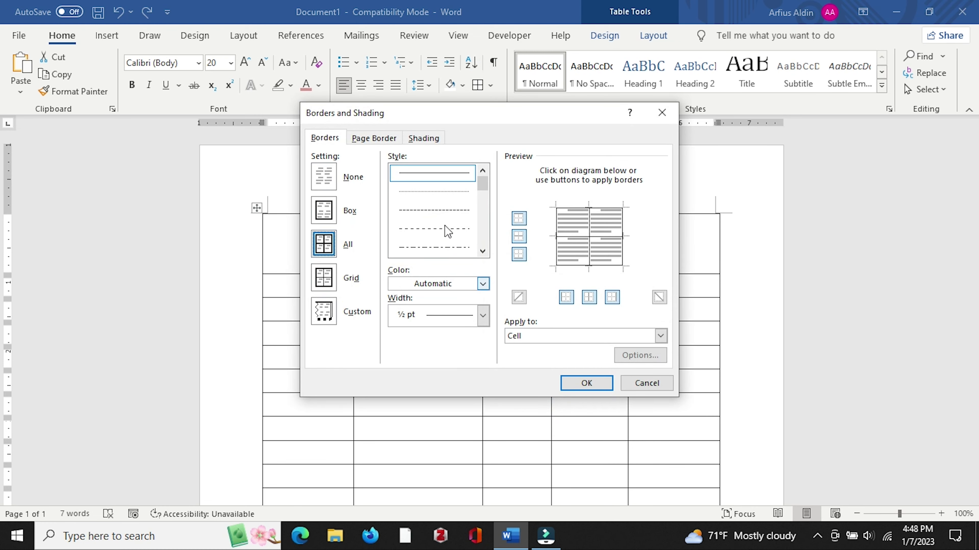
left_click(483, 284)
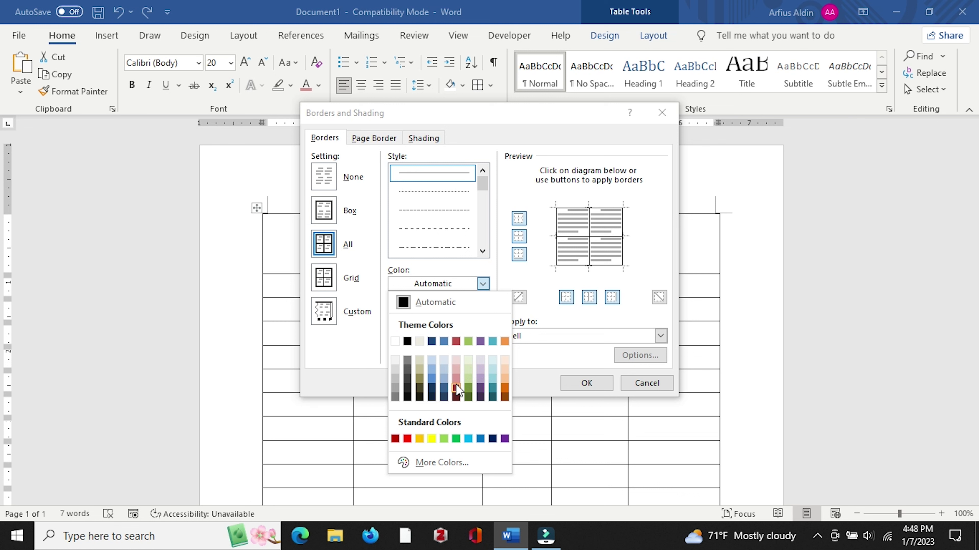
left_click(469, 439)
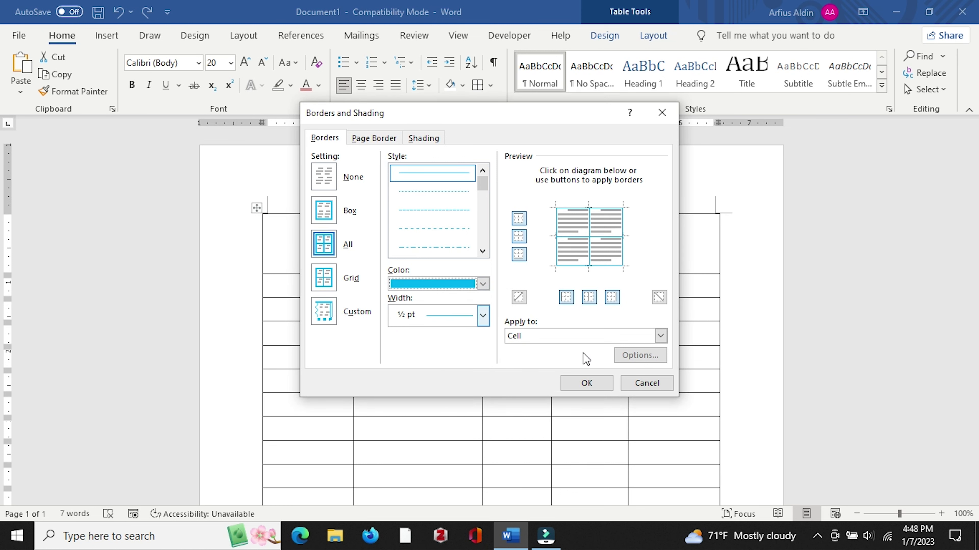
left_click(586, 383)
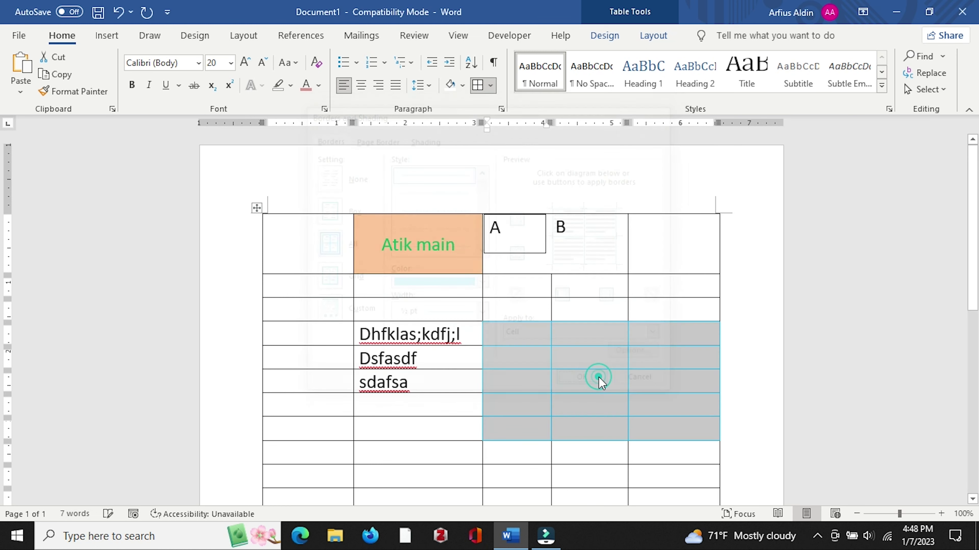
Reselect the five-row, three-column block beside the Dhfklas text.
left_click(518, 335)
left_click_drag(506, 333, 662, 419)
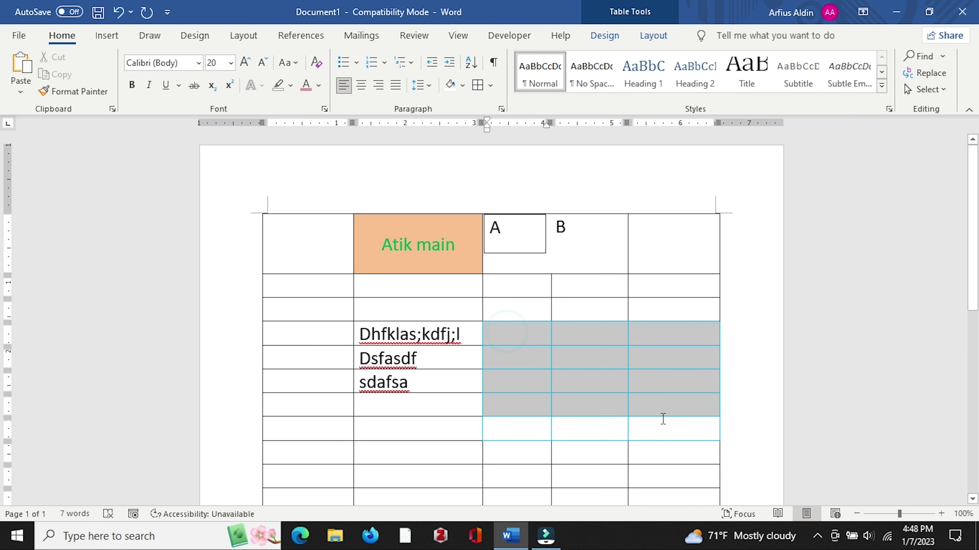
mouse_move(504, 332)
left_mouse_down()
mouse_move(672, 429)
mouse_move(519, 341)
left_mouse_up()
left_click(673, 430)
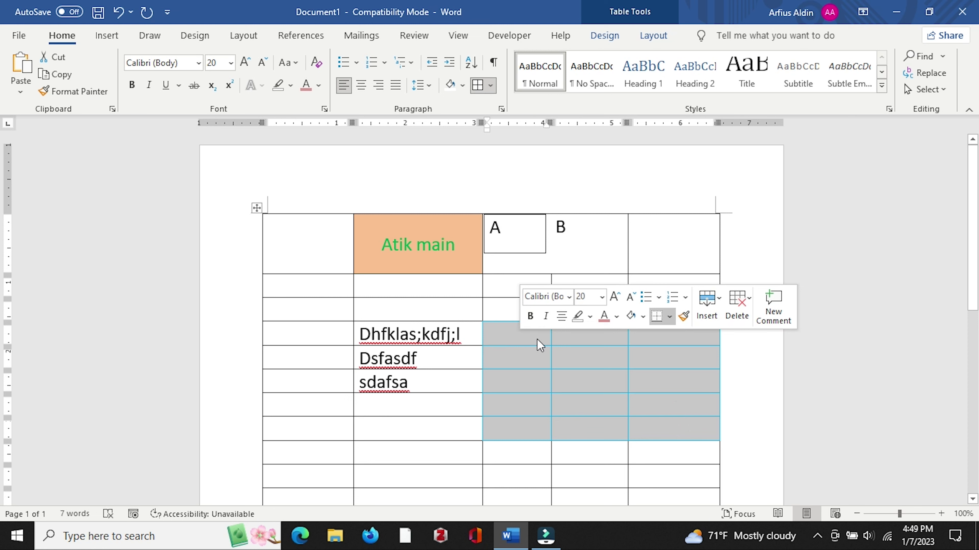
left_click_drag(518, 333, 662, 422)
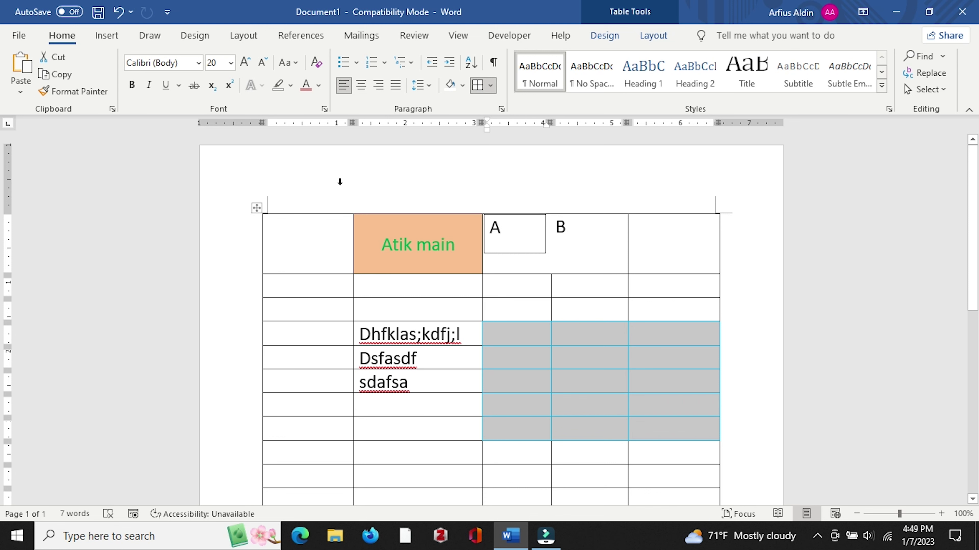
Set the block's border width to 3 pt in Borders and Shading.
left_click(492, 87)
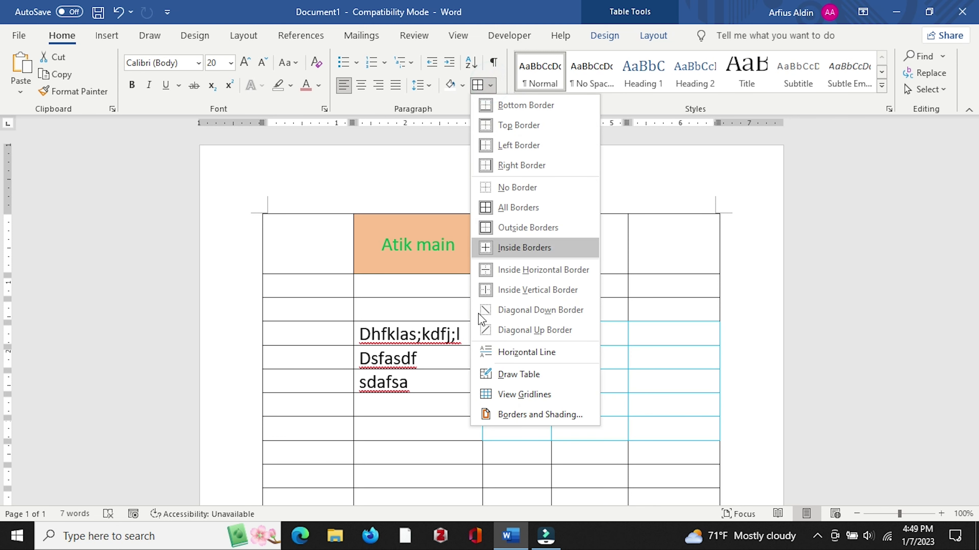
left_click(502, 411)
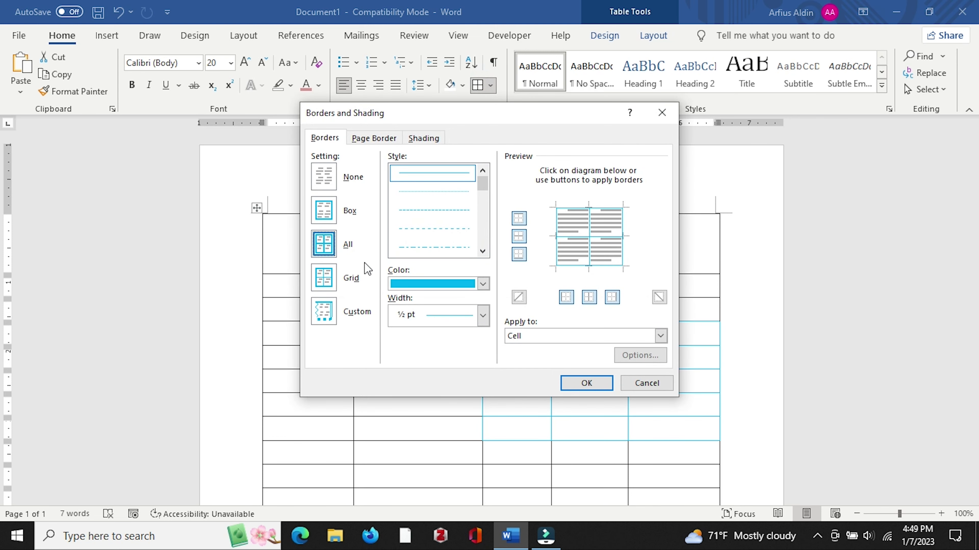
left_click(483, 316)
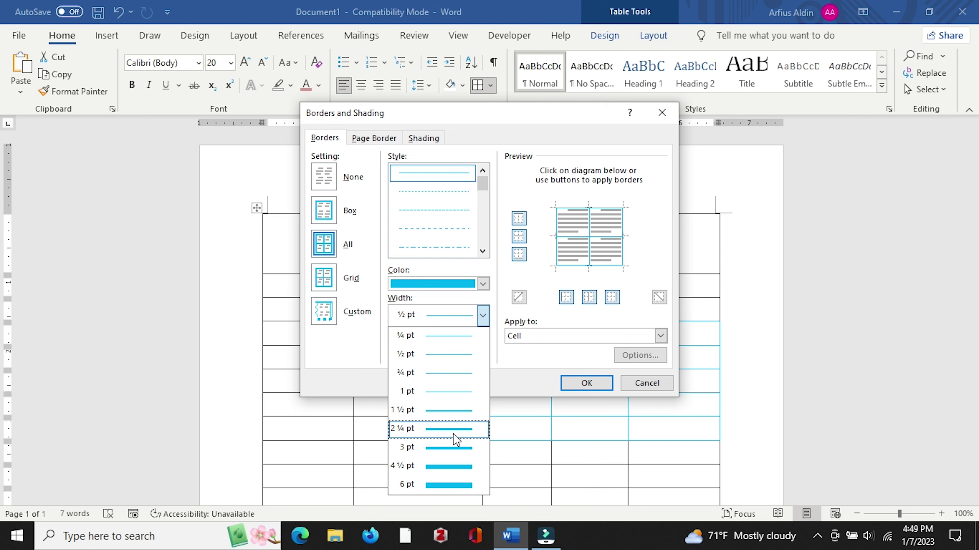
left_click(451, 449)
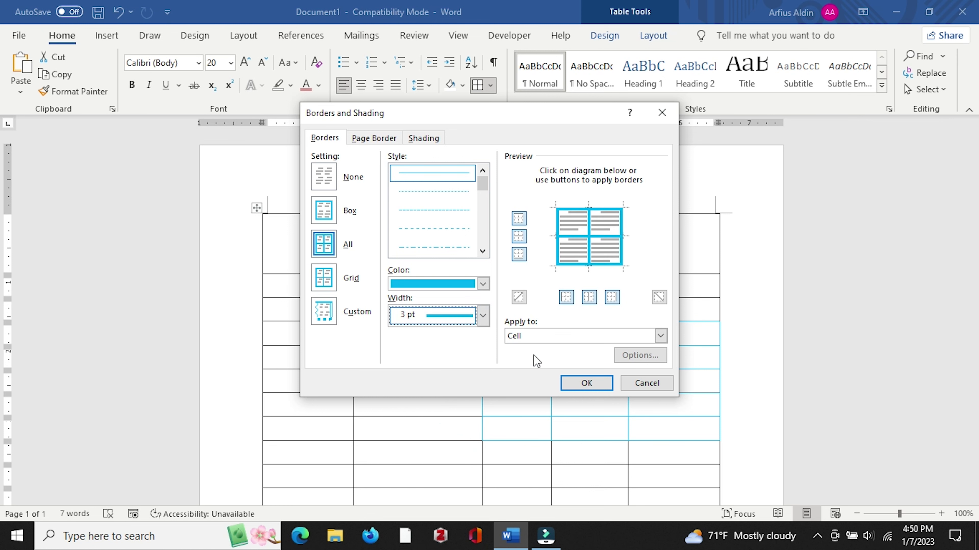
left_click(587, 383)
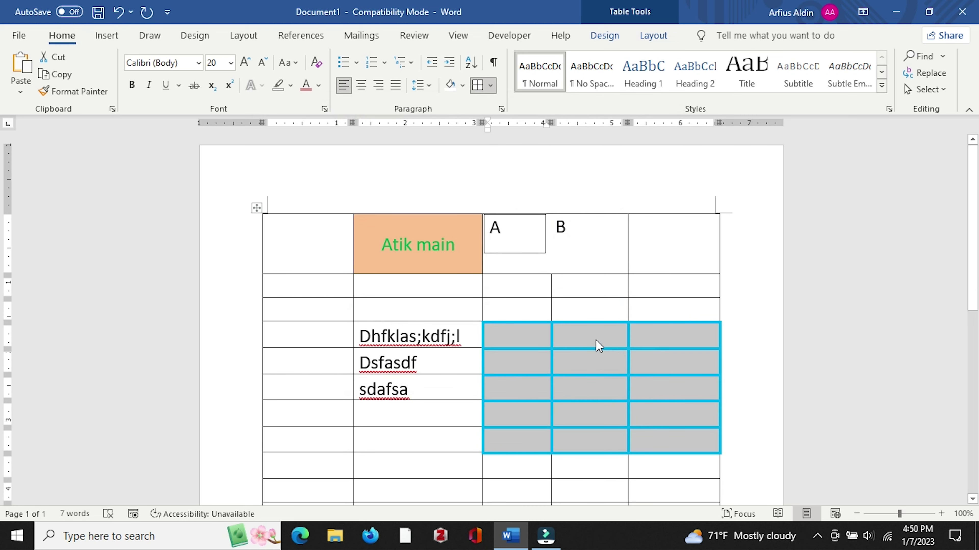
Merge the blue-bordered cells into one cell.
left_click(595, 339)
mouse_move(525, 335)
left_mouse_down()
mouse_move(676, 442)
mouse_move(478, 332)
left_mouse_up()
left_click(528, 342)
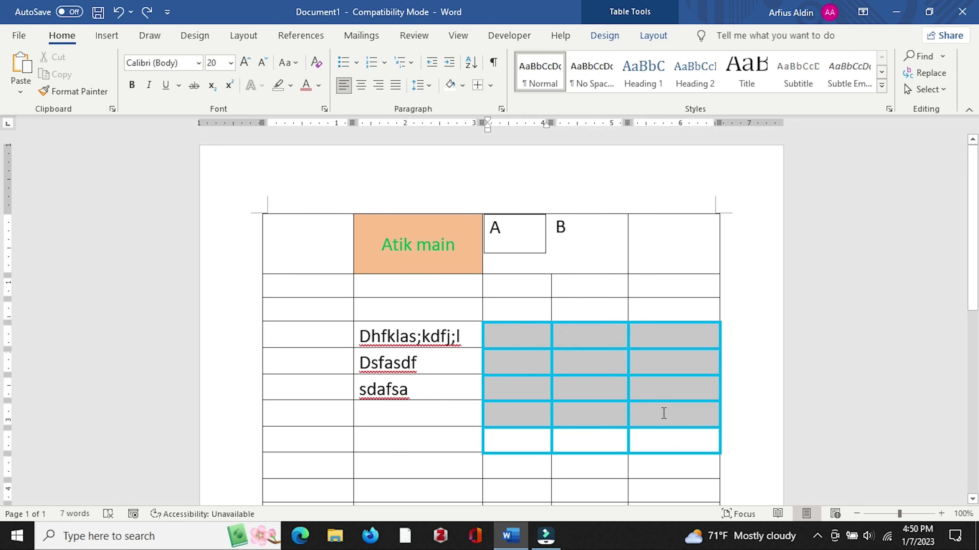
left_click_drag(519, 334, 673, 433)
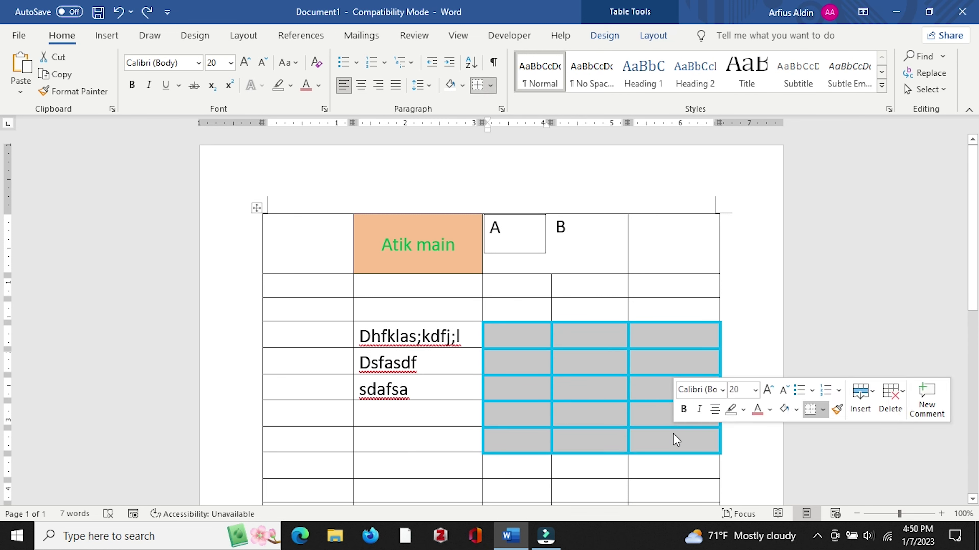
left_click(638, 41)
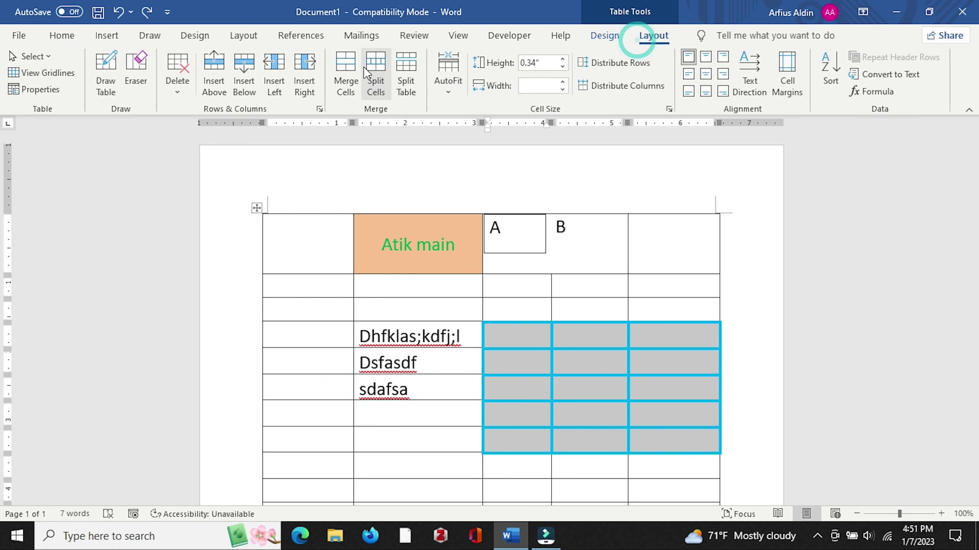
left_click(349, 66)
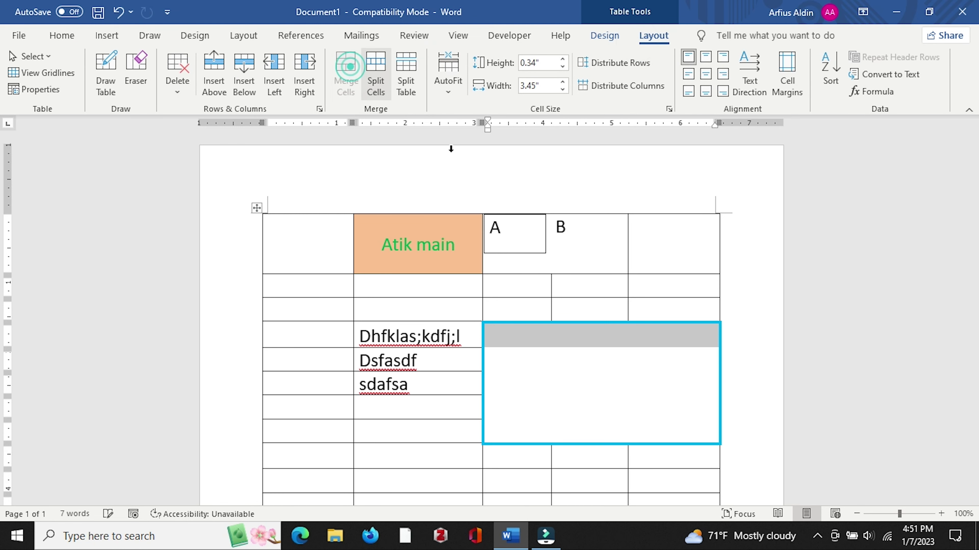
Type lines 'Jakld;fjiaej;rlk;adf dfjlkjaskdlfj', 'Sdkfj;askld;jfa' and 'Askldf;jaksjkdf' into the merged cell.
left_click(589, 391)
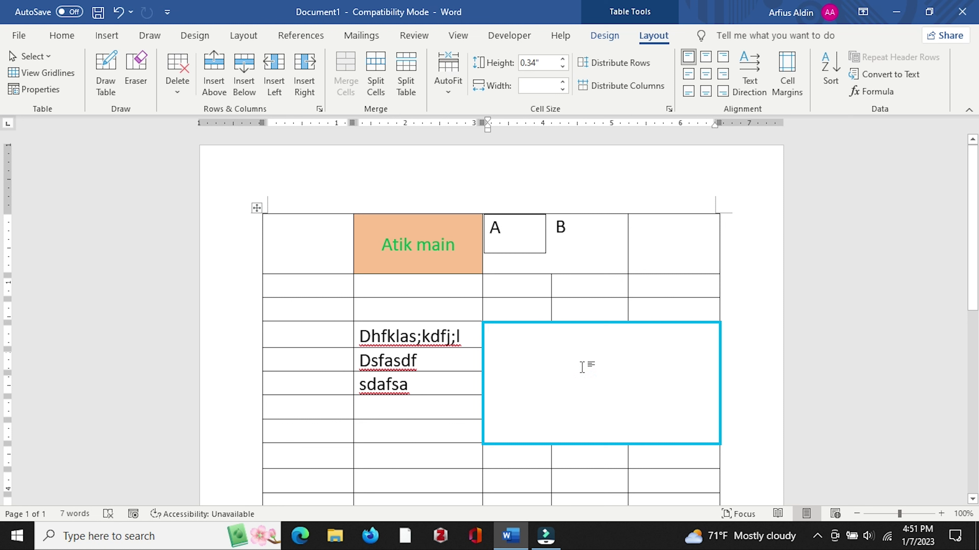
type("Ja")
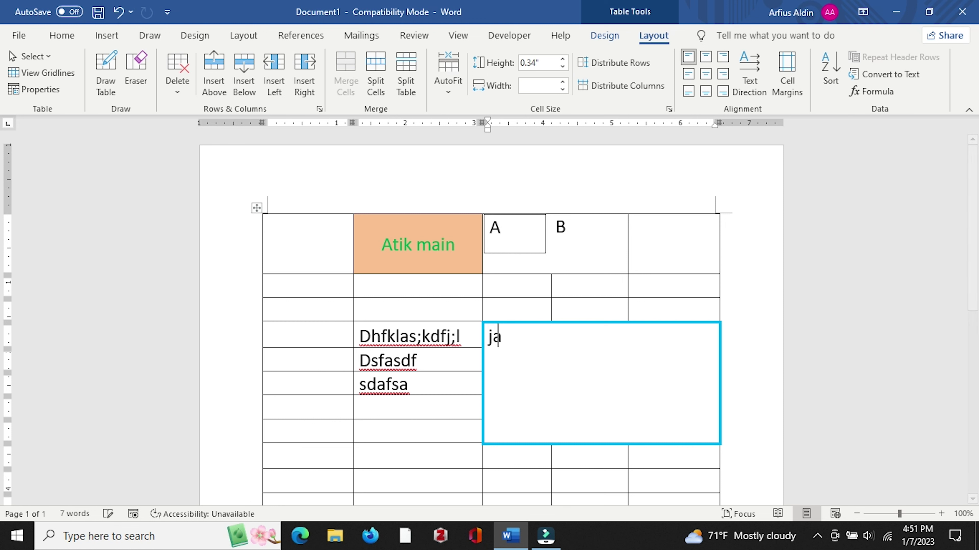
type("kld;fjiaej;rlk;adf dfjlkjaskdlfj")
key("Return")
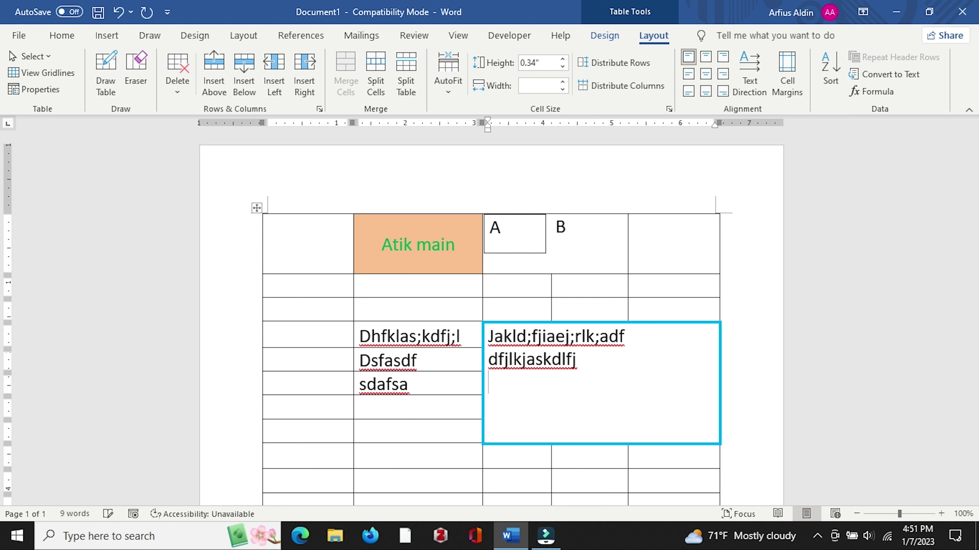
type("Sdkfj;askld;jfa")
key("Return")
type("Askldf;jaksjkdf")
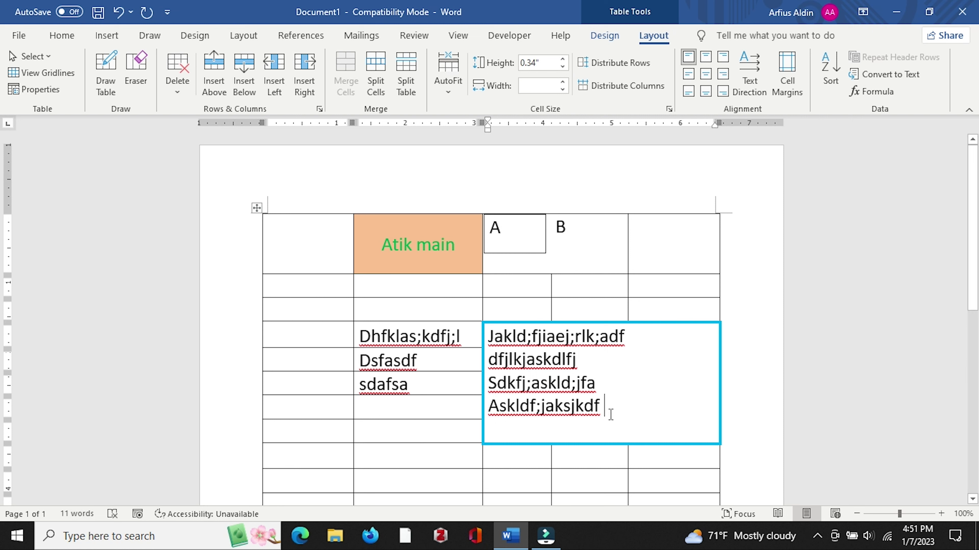
Centre the merged cell's text horizontally and vertically with Align Center.
left_click_drag(607, 410, 516, 339)
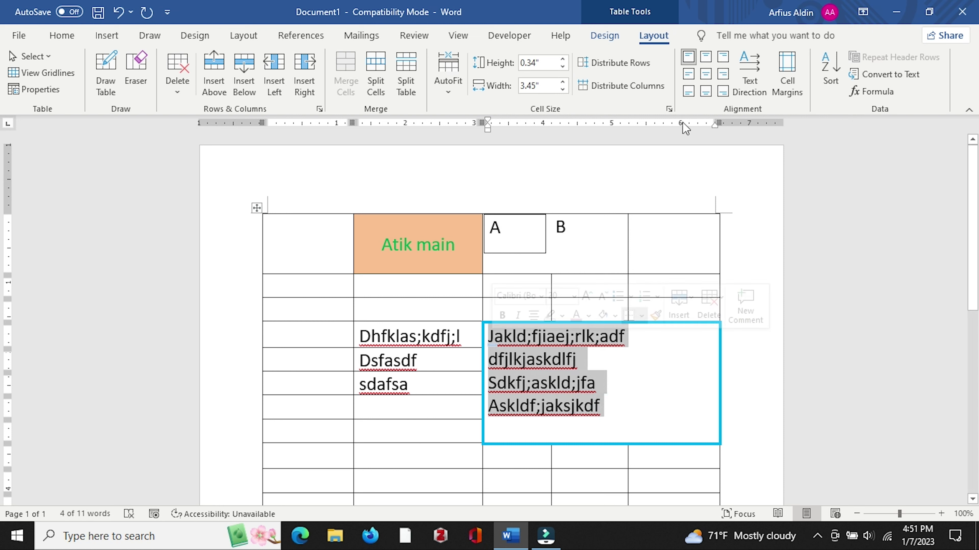
left_click(707, 76)
left_click(672, 341)
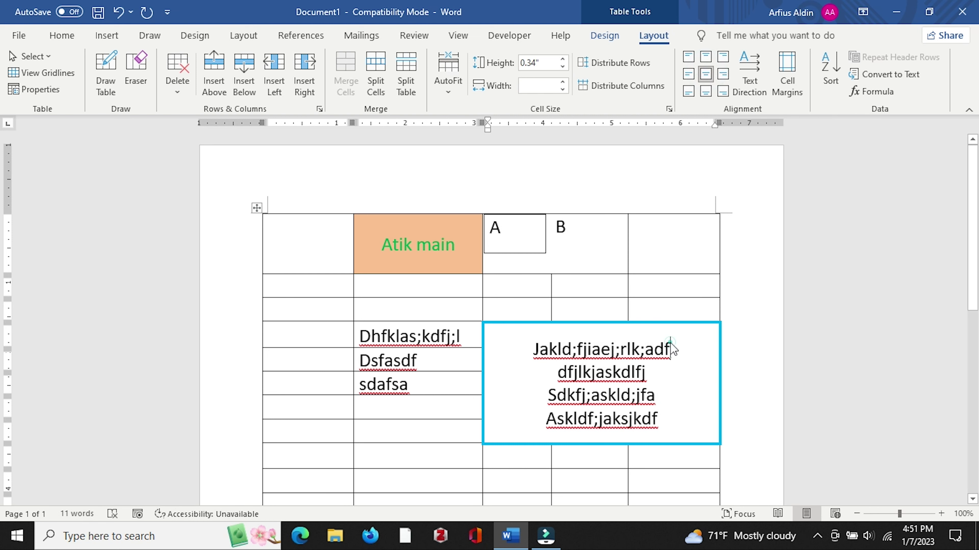
scroll(678, 335, "down", 5)
scroll(655, 335, "up", 5)
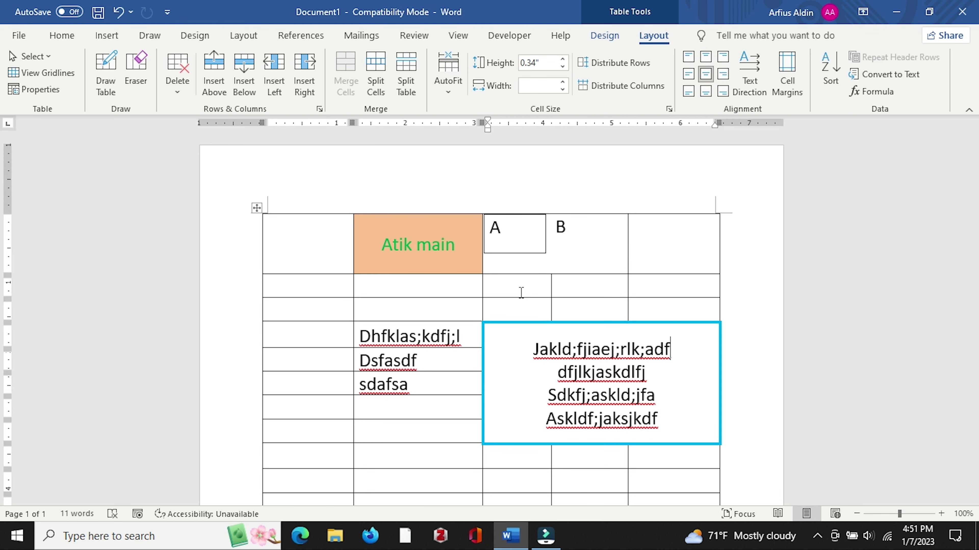
Place the caret in the cells below A and below Atik main.
left_click(520, 306)
scroll(517, 303, "down", 5)
scroll(452, 297, "up", 5)
left_click(425, 294)
left_click(426, 305)
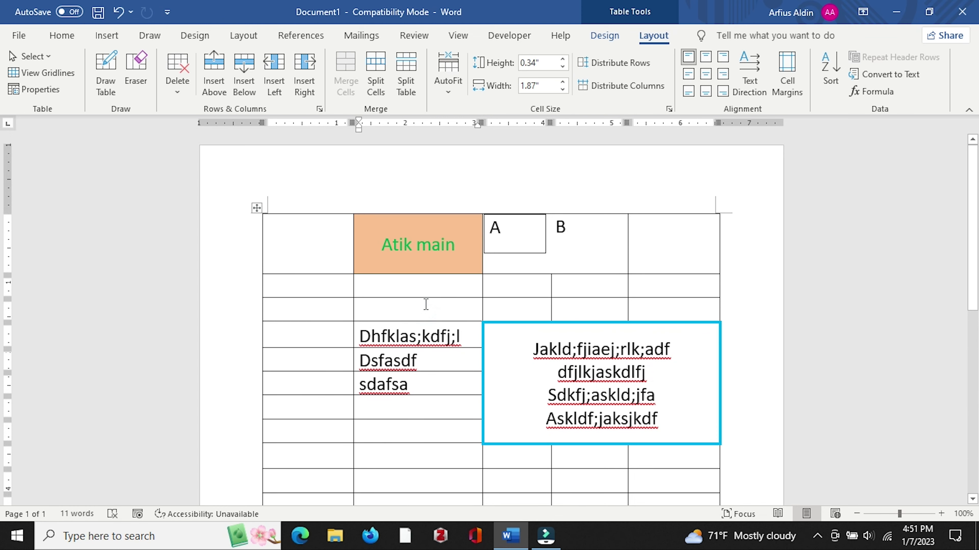